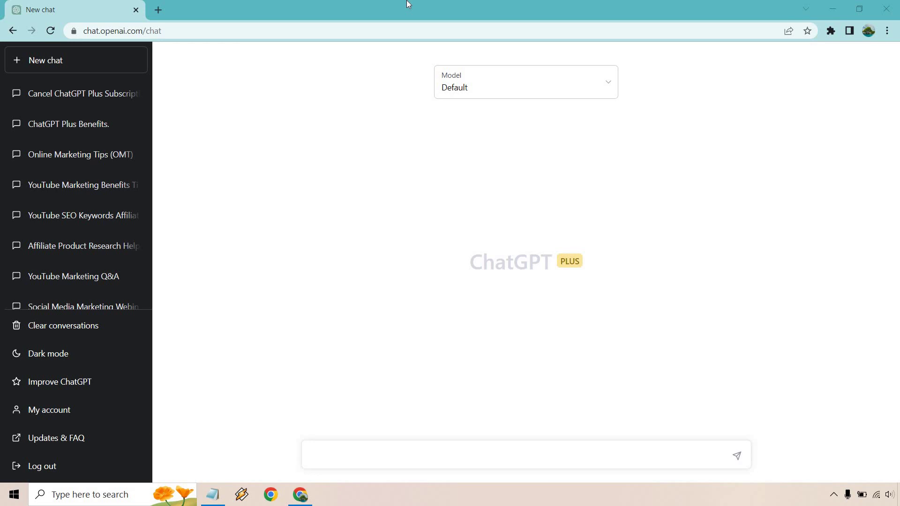
Step: Paste and send the outline prompt for '3 Reasons Why Online Marketers Should Use Webinars'
click(375, 449)
text(Write me an outline for a blog post called: 3 Reasons Why Online Marketers Should Use Webinars)
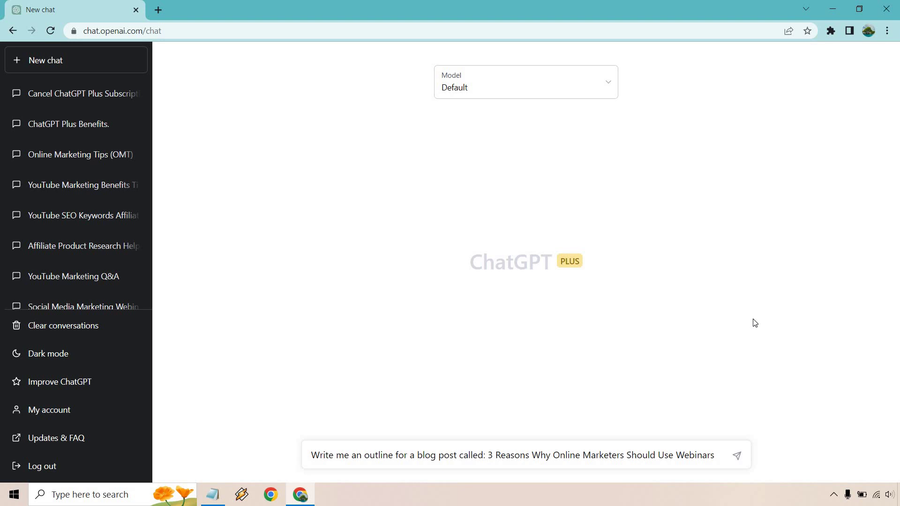
click(737, 455)
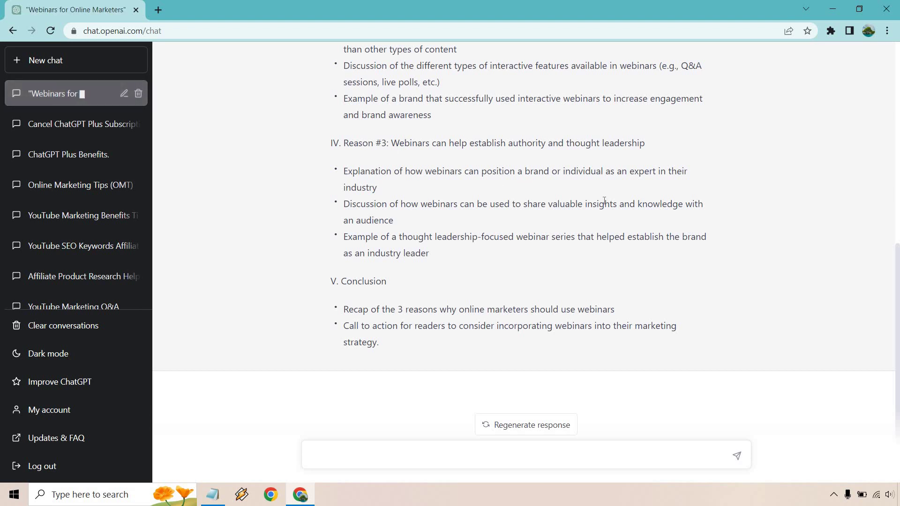
Step: Scroll through the generated five-part outline to review it
scroll(415, 210, up, 4)
scroll(415, 210, up, 3)
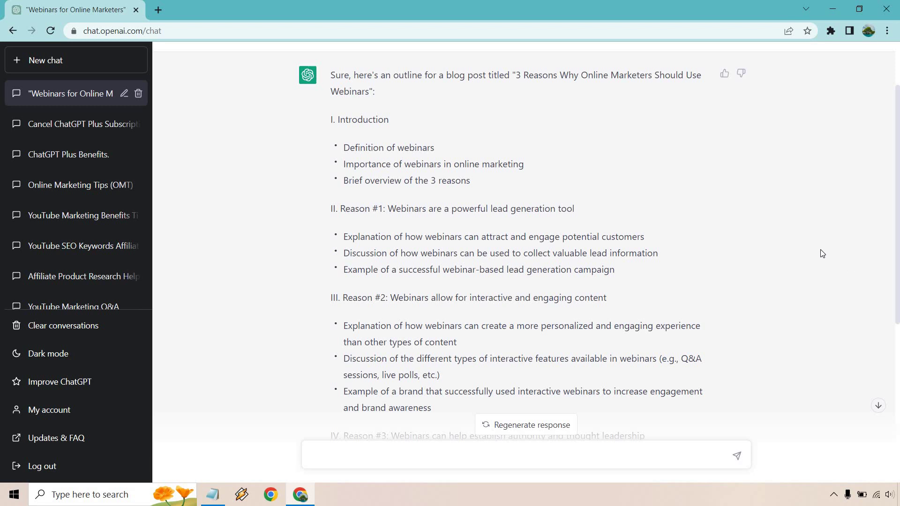
scroll(792, 257, up, 2)
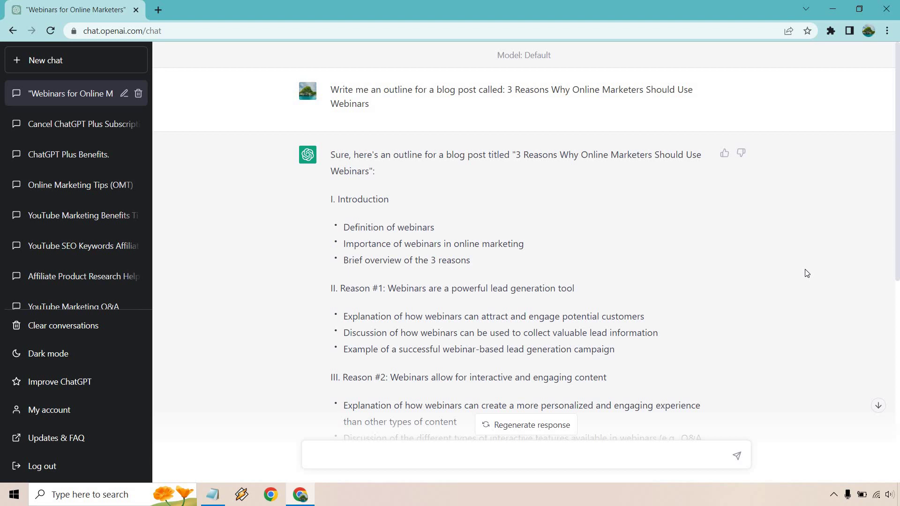
scroll(502, 191, down, 1)
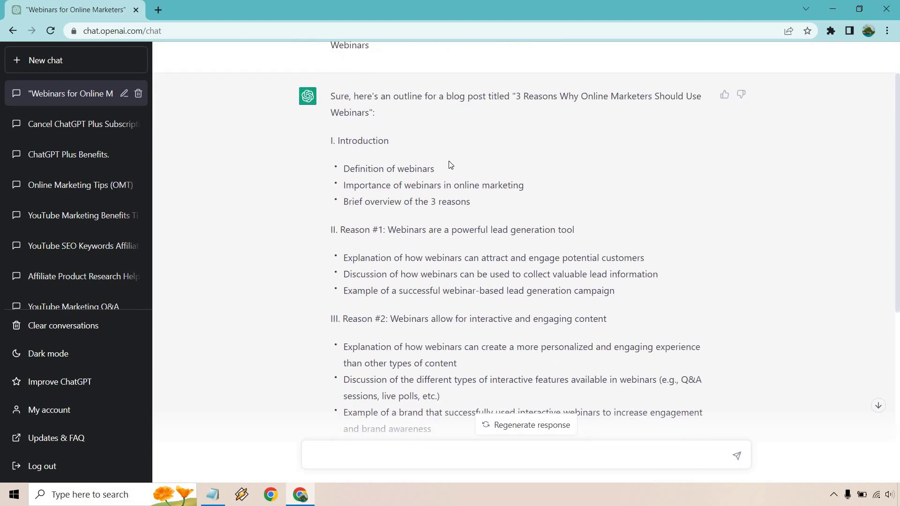
scroll(464, 167, down, 1)
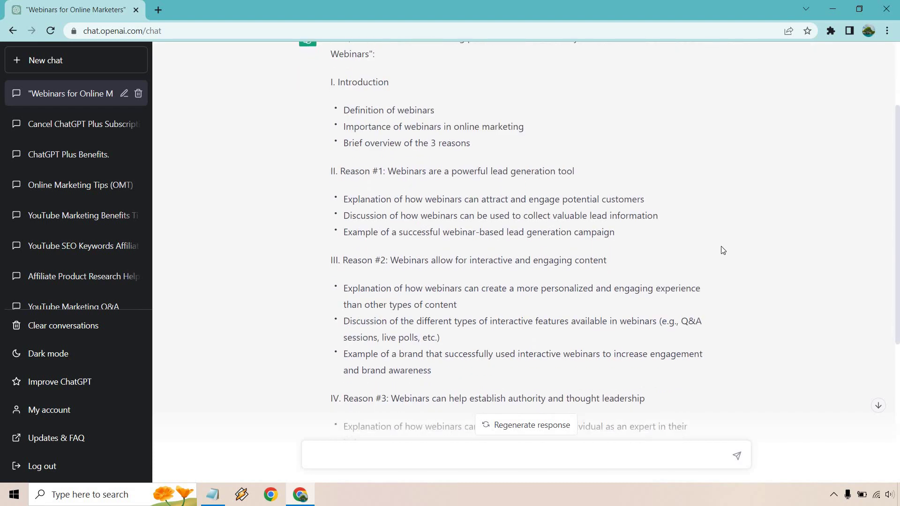
scroll(635, 248, down, 2)
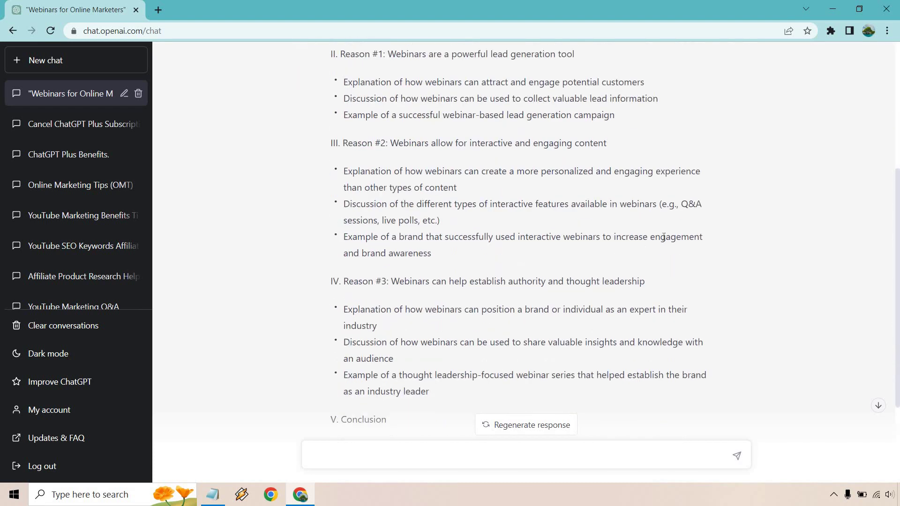
scroll(683, 238, down, 2)
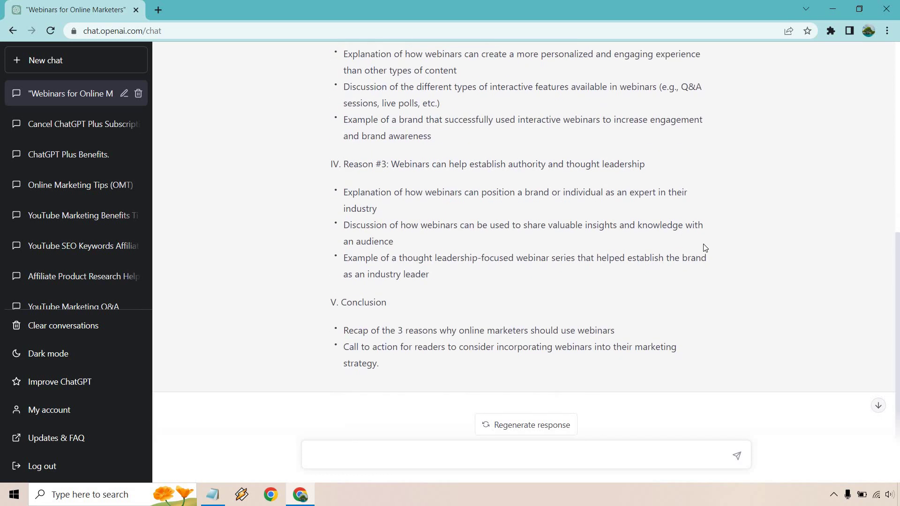
Step: Bring the Notepad prompt template forward and select the introduction template lines
scroll(735, 261, up, 1)
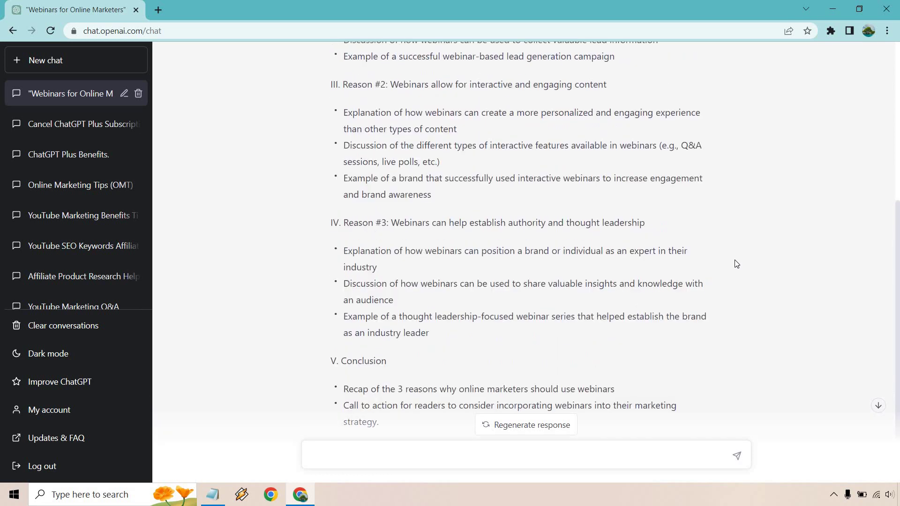
scroll(735, 262, up, 2)
scroll(735, 261, up, 4)
click(213, 502)
drag(334, 160, 327, 137)
key(ctrl+c)
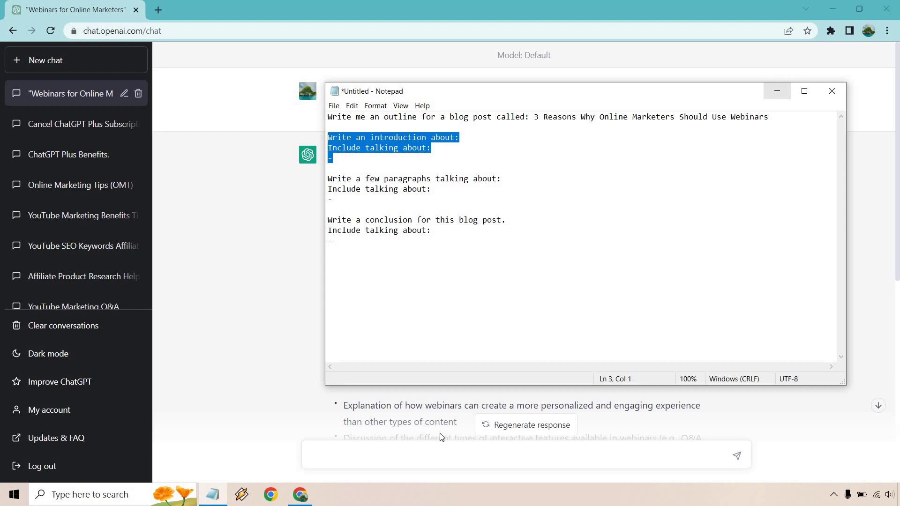
Step: Paste the introduction template into the message and add the outline's three Introduction bullets
click(776, 90)
click(339, 451)
key(ctrl+v)
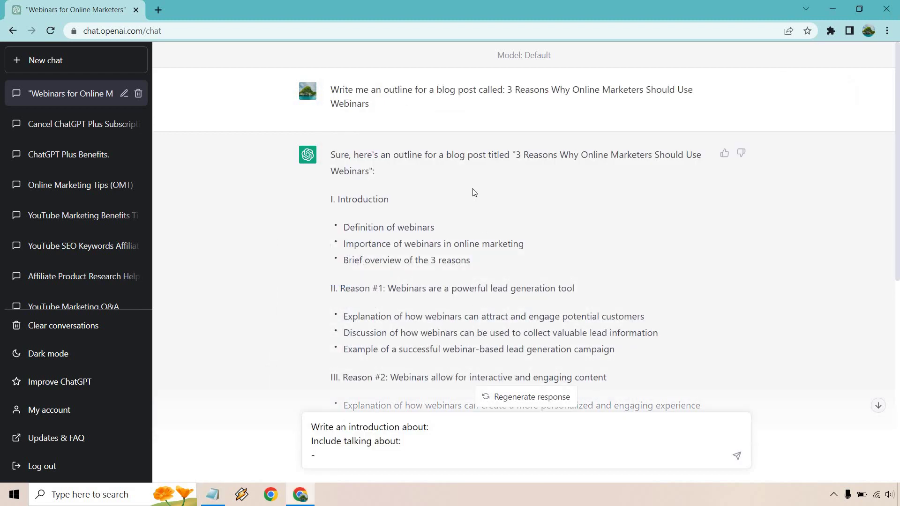
drag(471, 260, 341, 230)
key(ctrl+c)
click(361, 453)
key(ctrl+v)
Step: Dash the Importance and overview lines, insert the blog title without its colon, and send
click(312, 442)
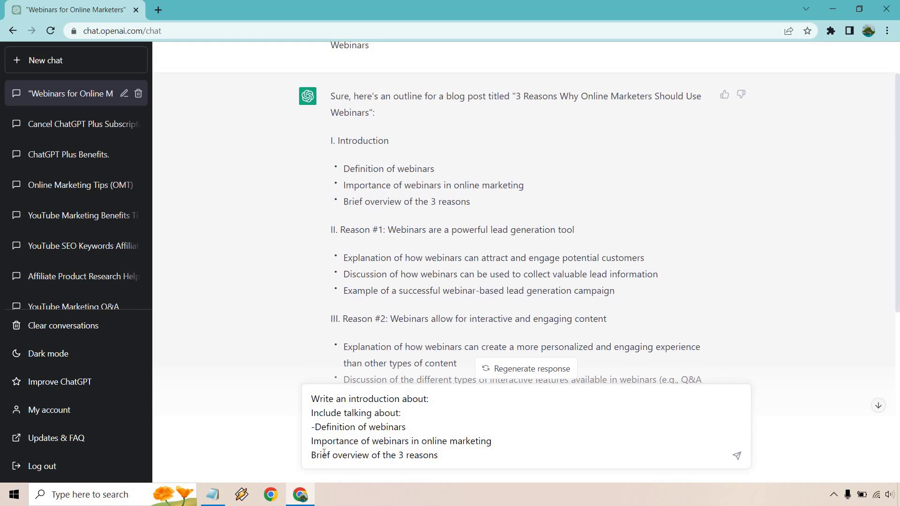
text(-)
click(312, 456)
text(-)
scroll(528, 165, up, 2)
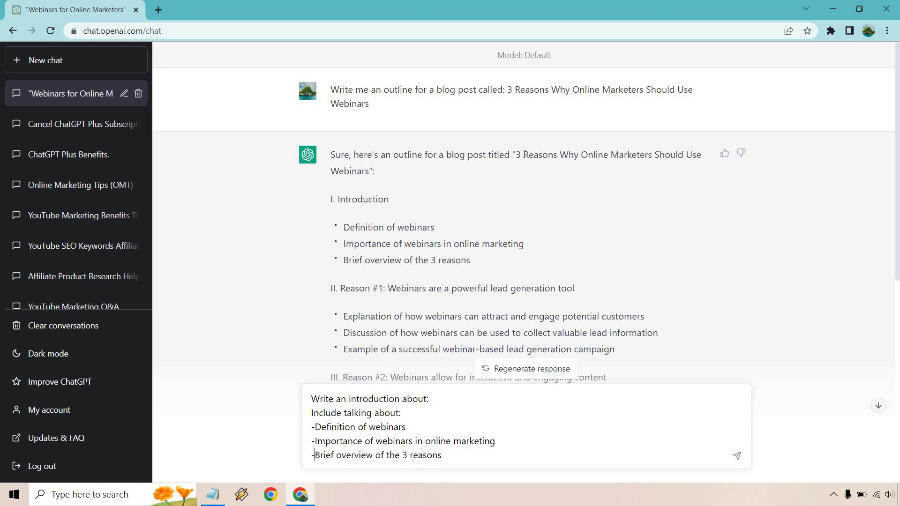
drag(515, 153, 527, 154)
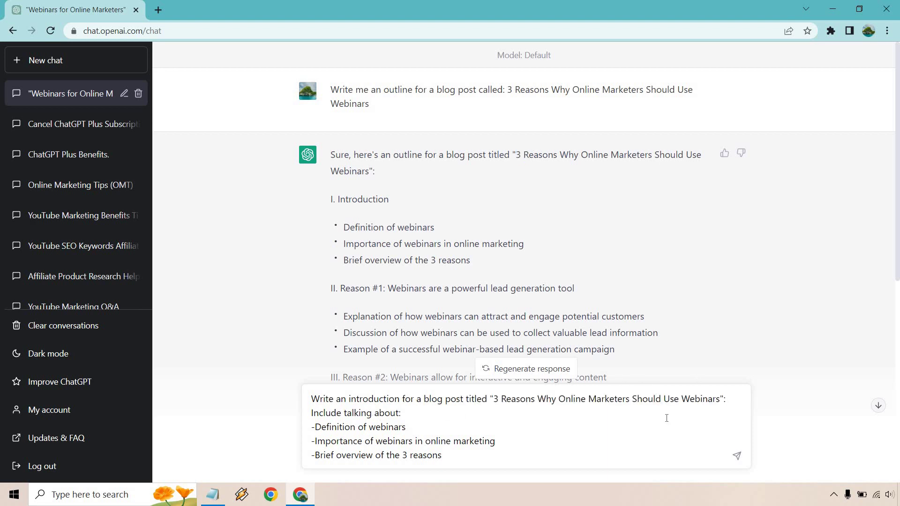
key(BackSpace)
scroll(453, 273, down, 1)
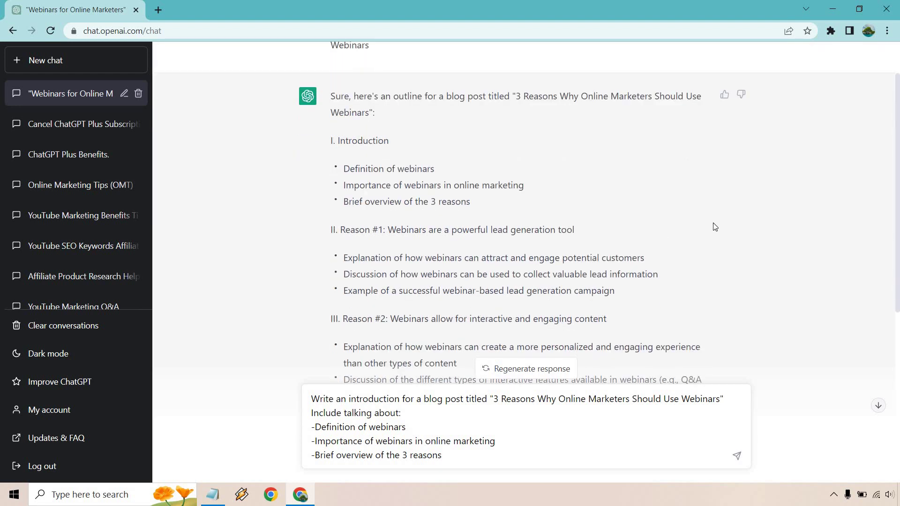
click(736, 456)
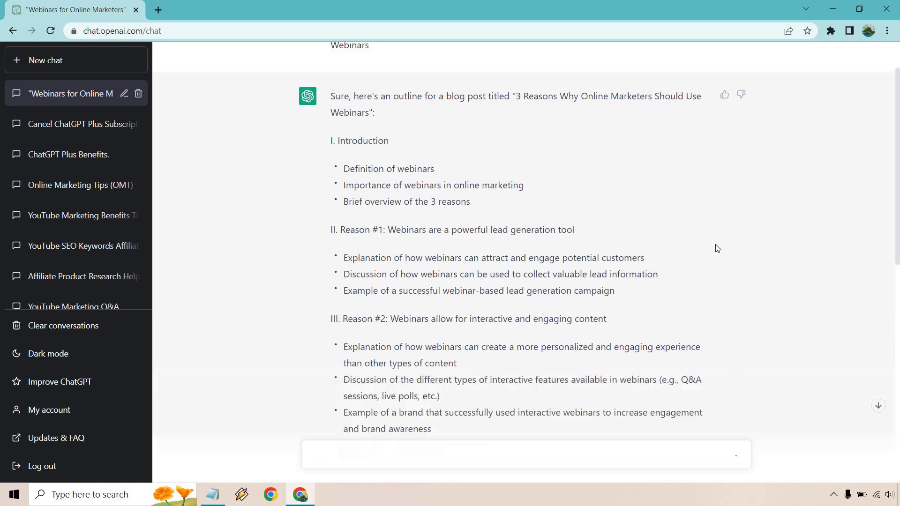
Step: Review the Definition of webinars bullet while the introduction generates, then view the finished paragraph
scroll(595, 216, up, 10)
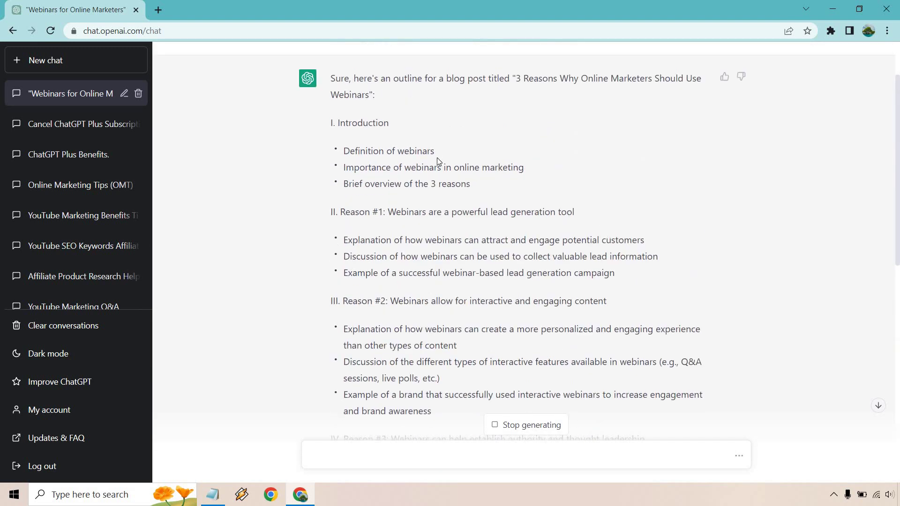
drag(431, 158, 352, 158)
triple_click(345, 157)
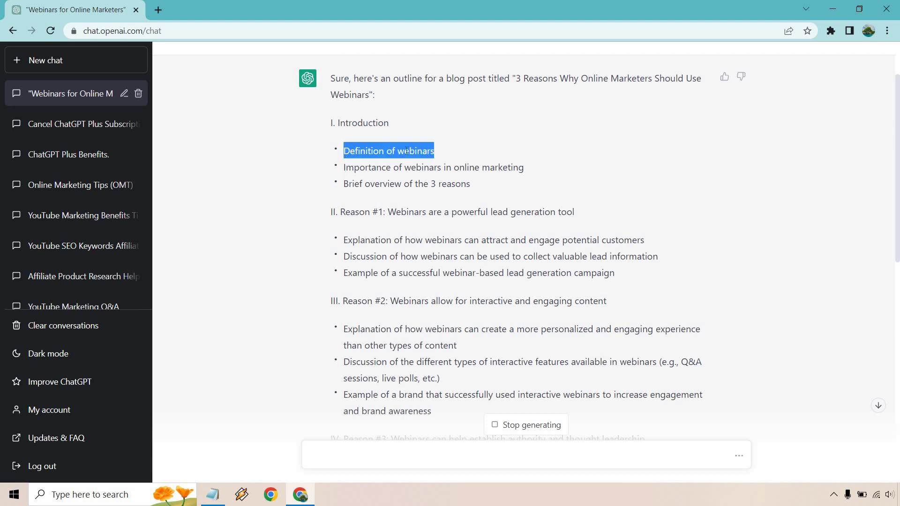
click(465, 153)
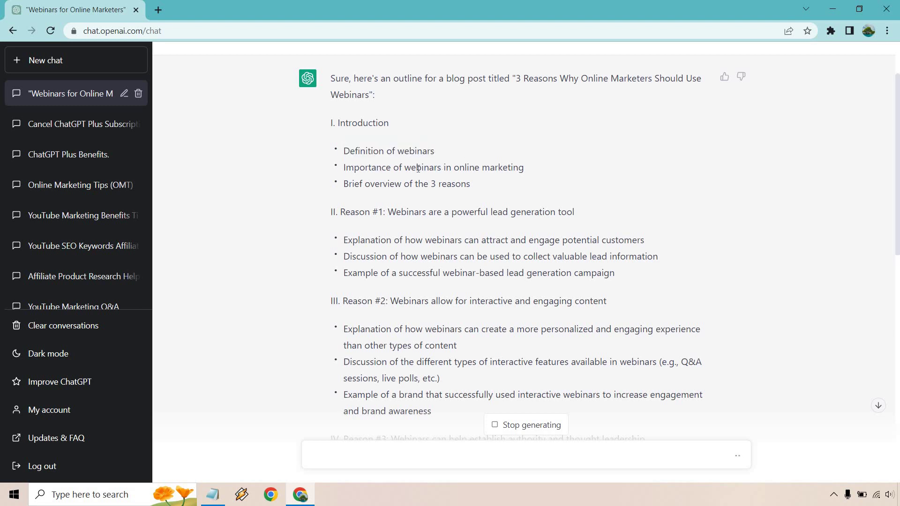
scroll(670, 177, down, 10)
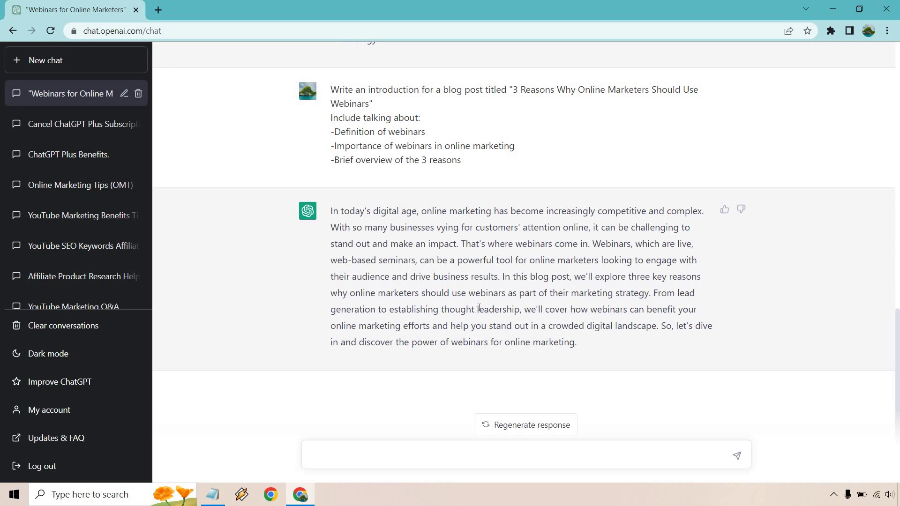
Step: Review the outline's Reason #1 heading and its three bullets
scroll(545, 269, up, 11)
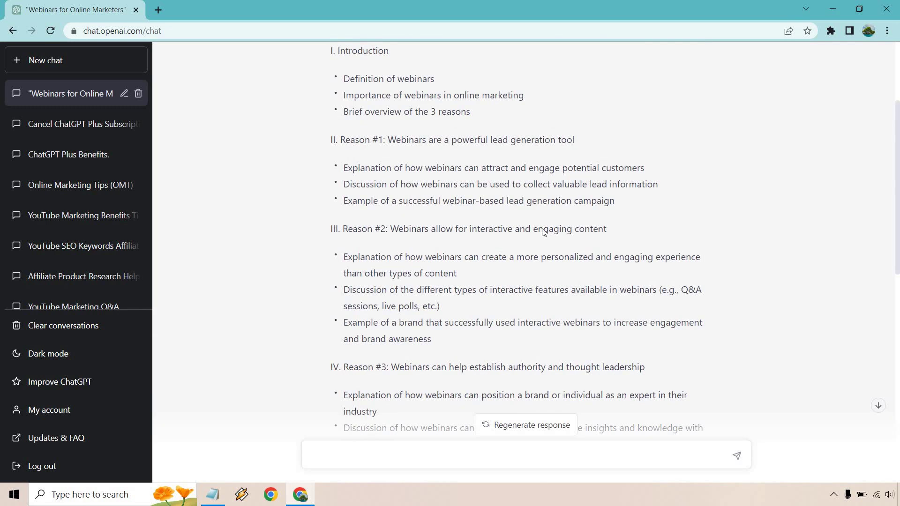
drag(620, 207, 343, 145)
click(624, 198)
scroll(625, 202, down, 10)
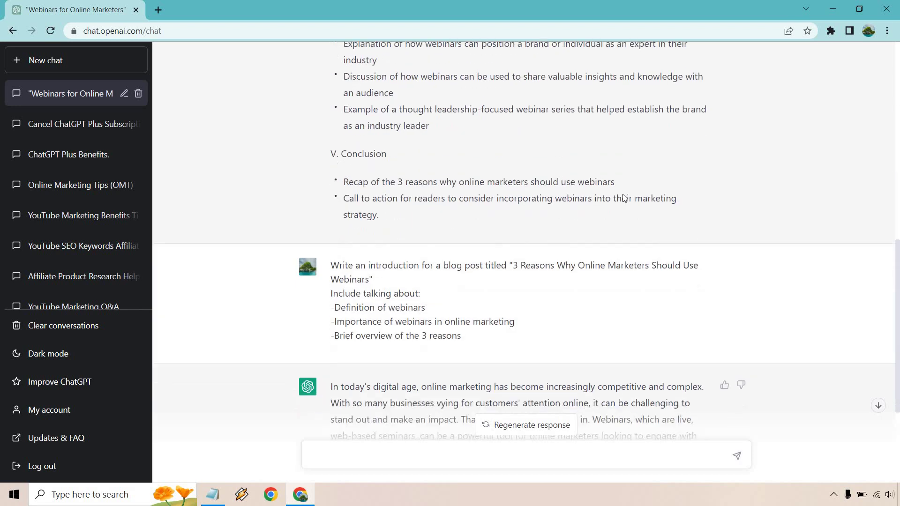
scroll(593, 201, up, 10)
scroll(345, 159, up, 2)
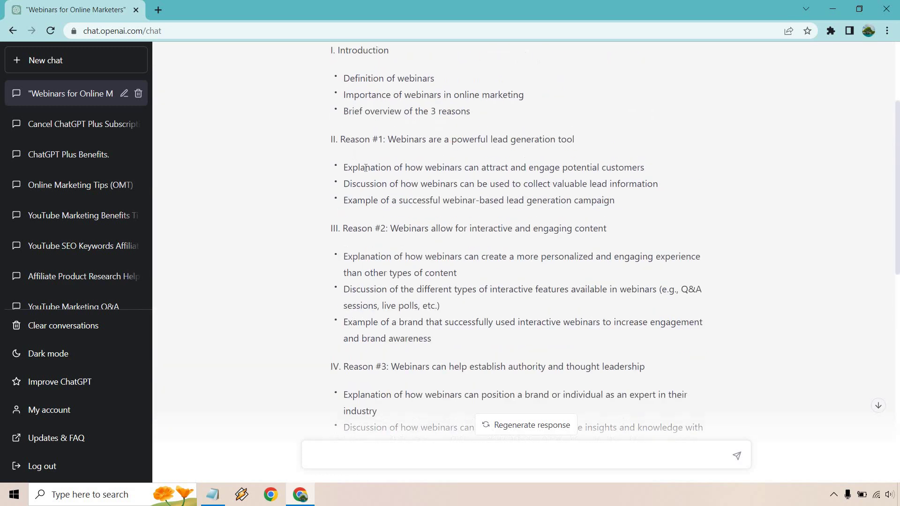
drag(340, 139, 580, 138)
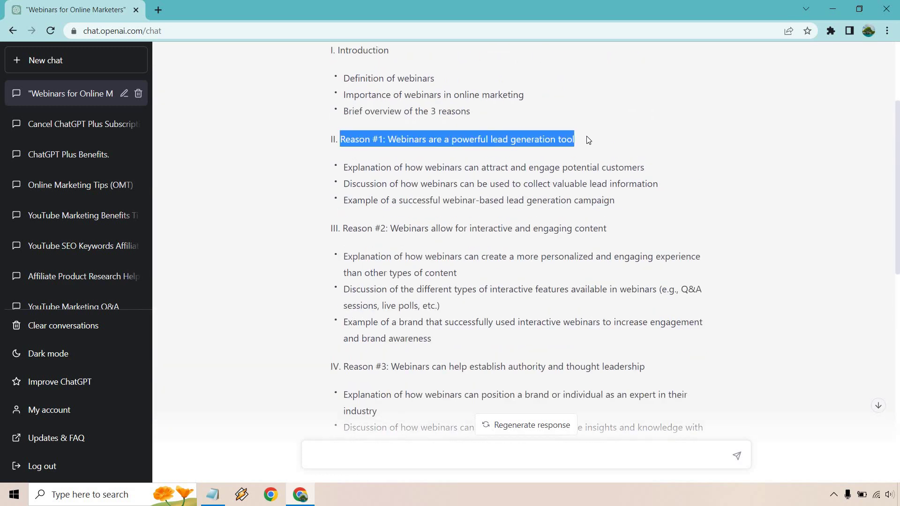
click(586, 139)
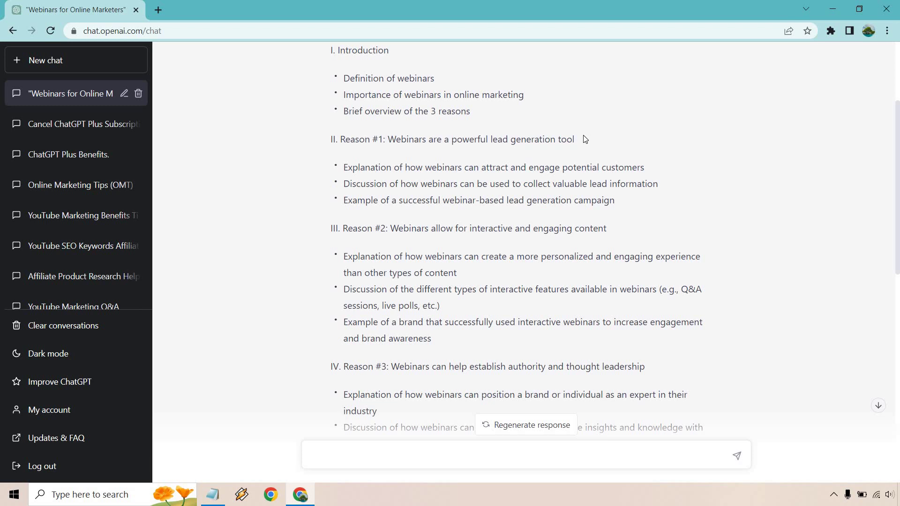
scroll(581, 143, up, 1)
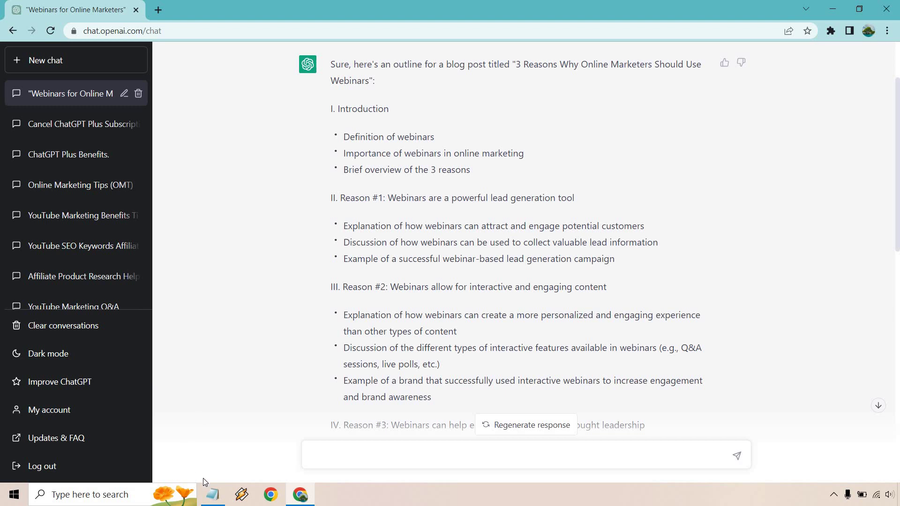
Step: Copy the 'Write a few paragraphs' template from Notepad and return to the chat
click(212, 495)
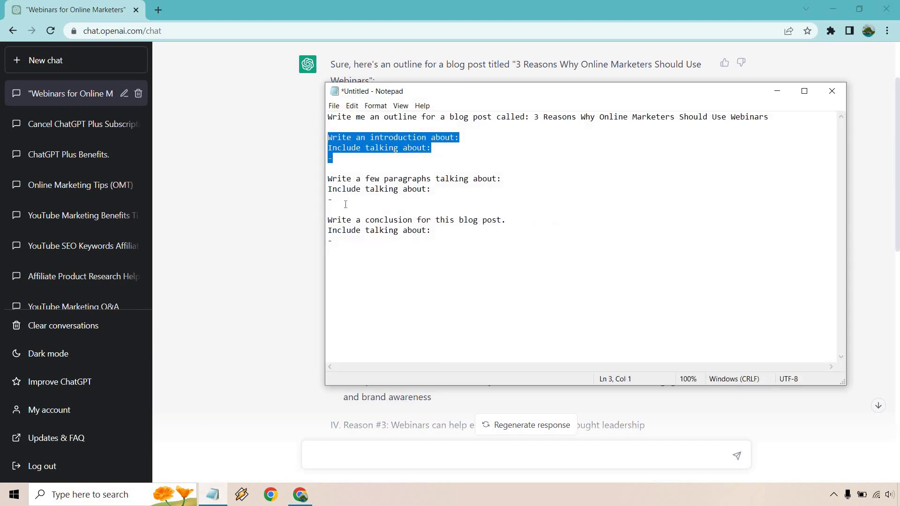
drag(333, 200, 307, 178)
click(230, 211)
scroll(377, 328, down, 5)
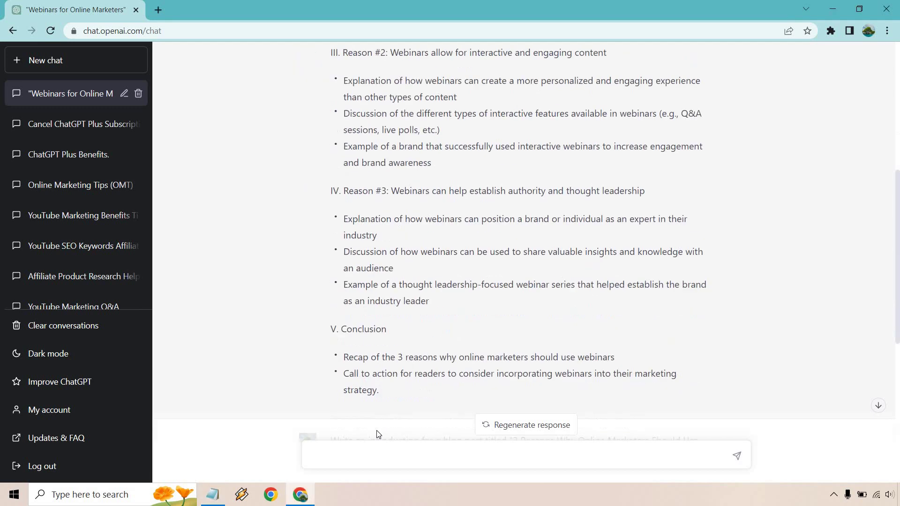
Step: Paste the paragraphs template and make its first line ask why webinars are a powerful lead generation tool
click(378, 452)
key(ctrl+v)
scroll(522, 271, up, 5)
drag(626, 262, 389, 197)
scroll(464, 328, down, 4)
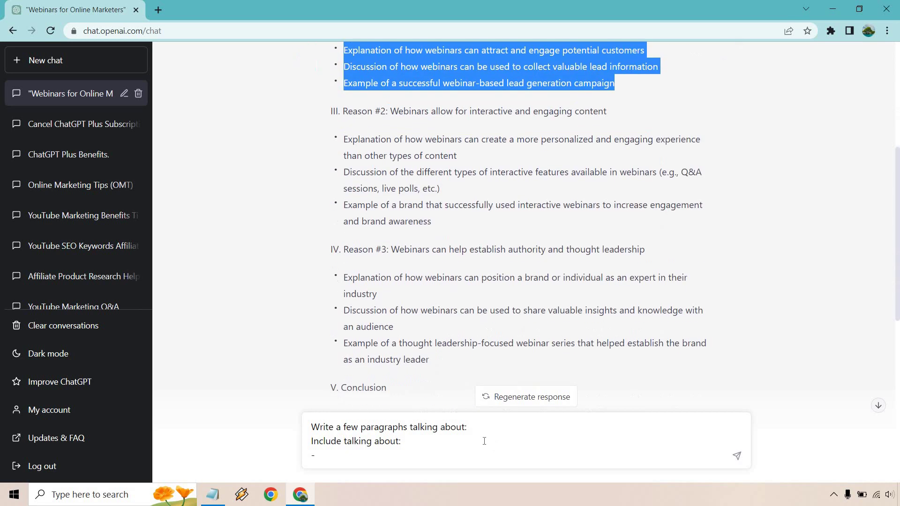
click(477, 428)
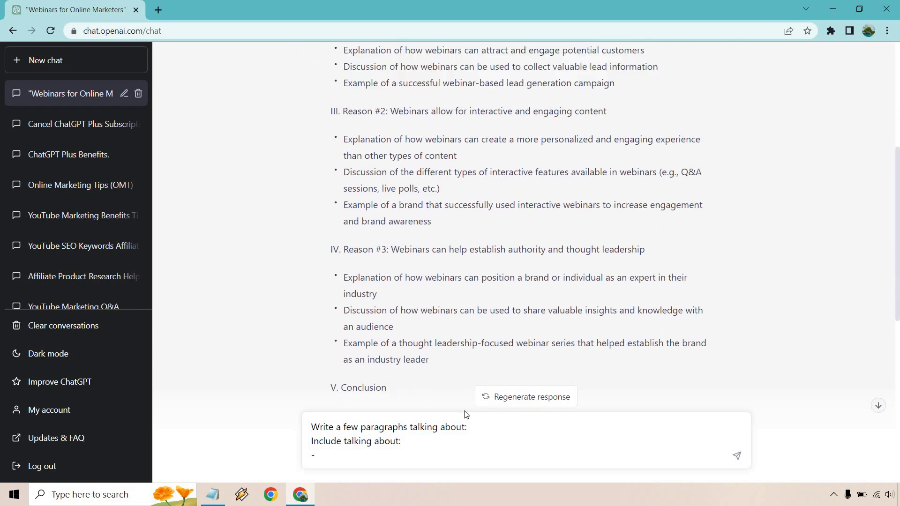
key(BackSpace)
text(why)
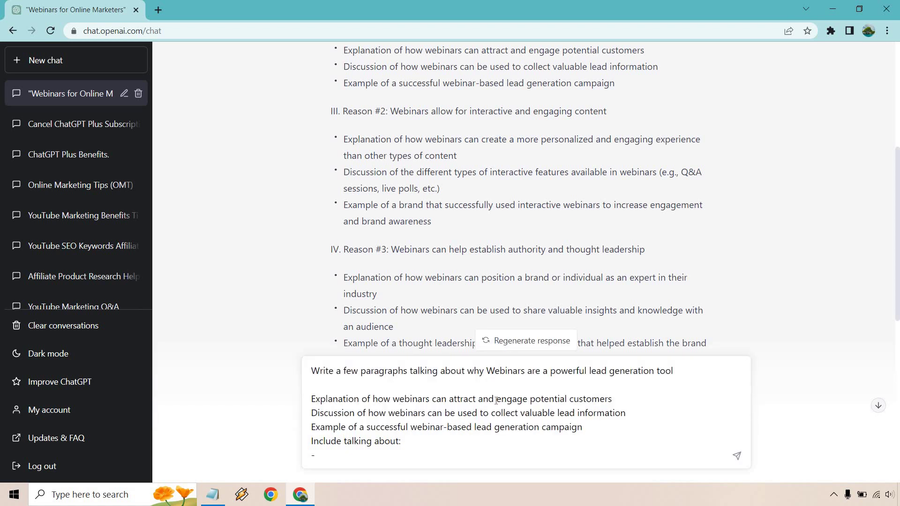
key(BackSpace)
text(w)
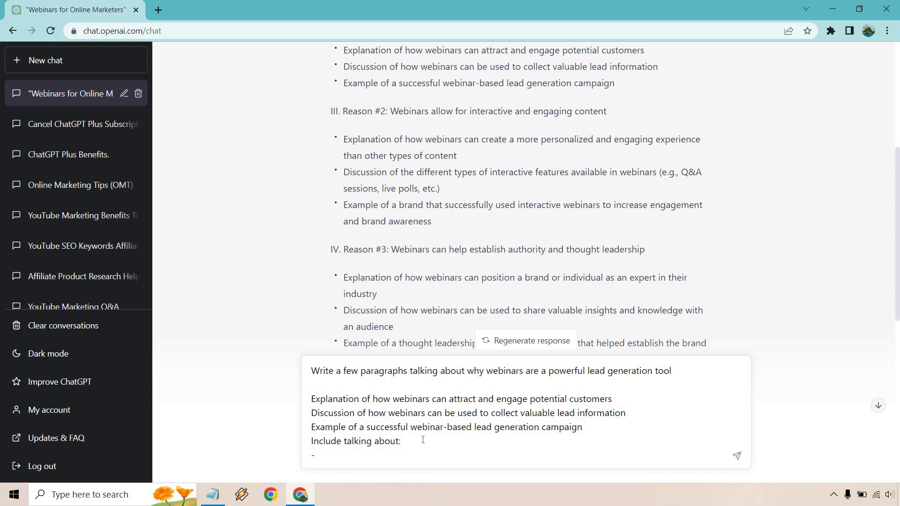
Step: List the three lead-generation points under 'Include talking about:', each prefixed with a dash
drag(423, 440, 313, 444)
key(ctrl+c)
click(338, 384)
key(ctrl+v)
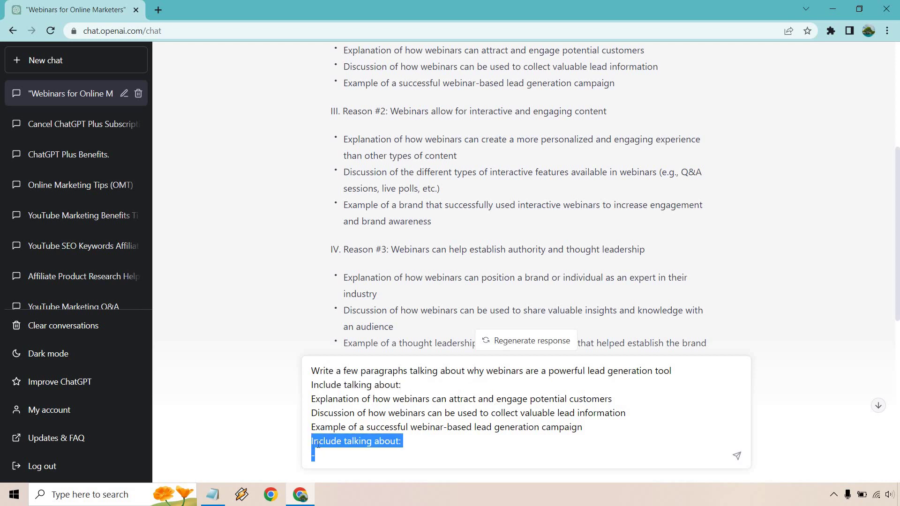
key(BackSpace)
key(BackSpace)
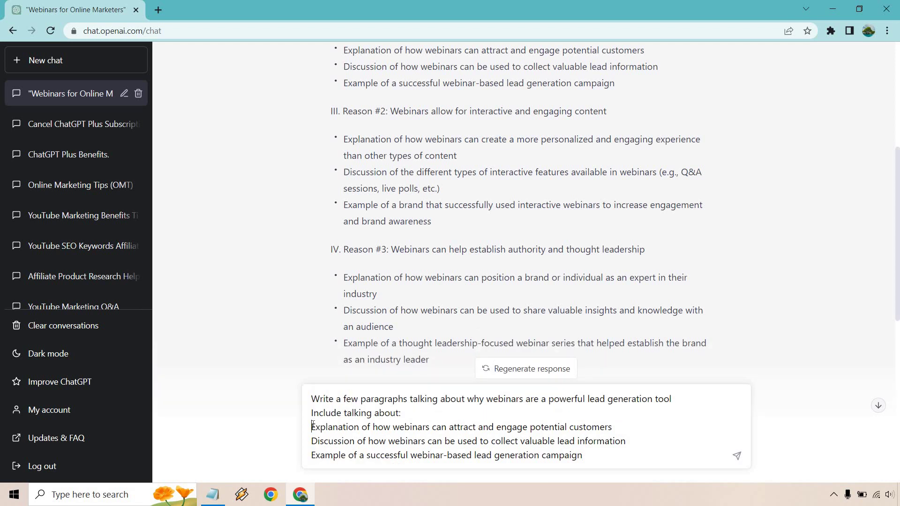
click(313, 427)
text(-)
click(312, 441)
text(-)
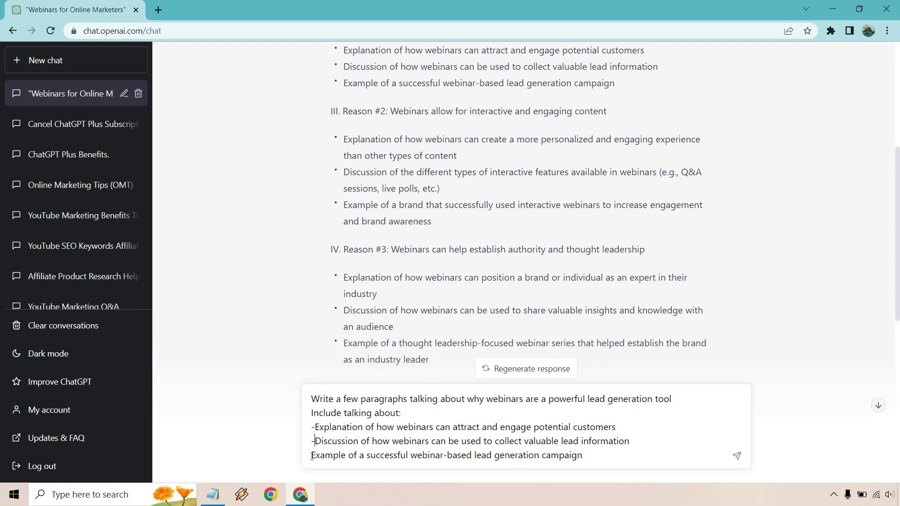
text(-)
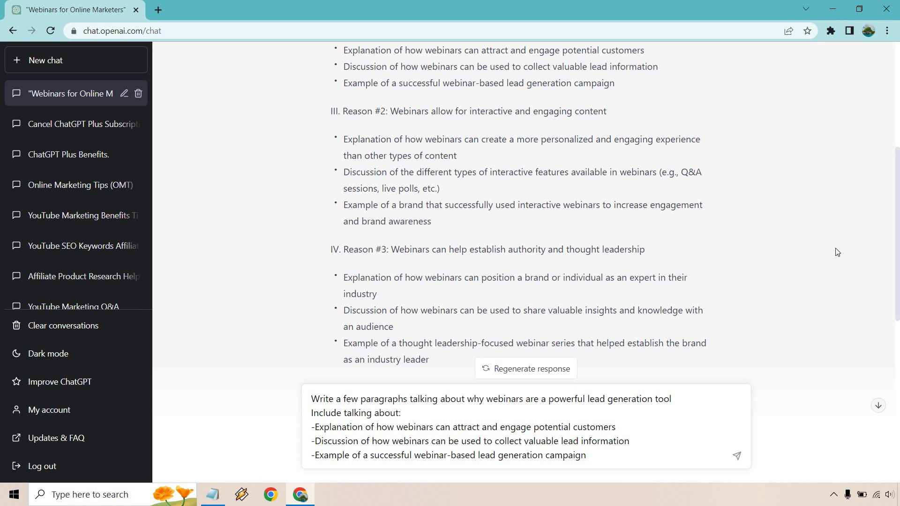
Step: Send the lead-generation prompt and review the reply ending with the HubSpot example
click(737, 456)
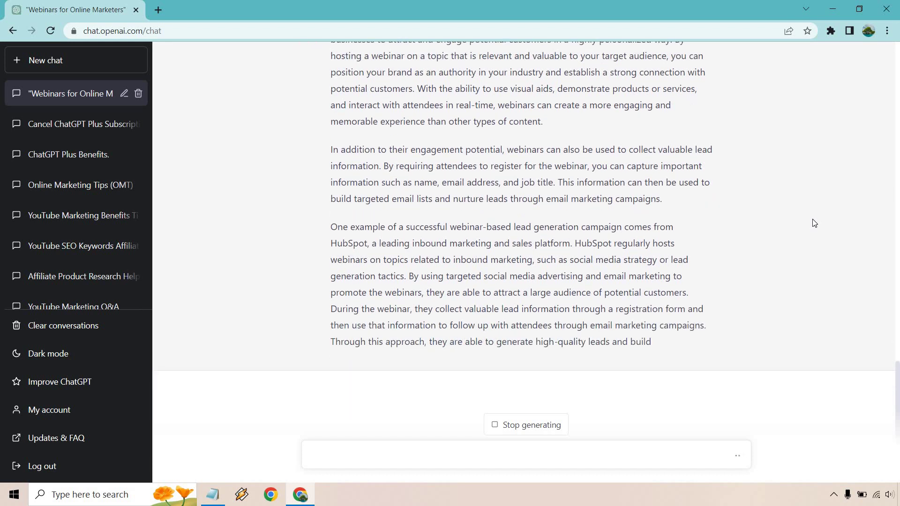
scroll(807, 192, up, 3)
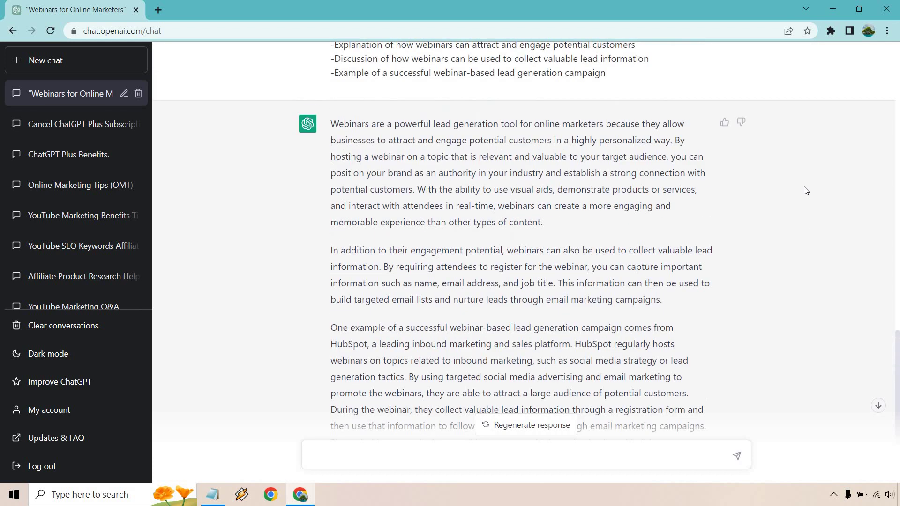
scroll(806, 191, down, 3)
scroll(806, 191, up, 1)
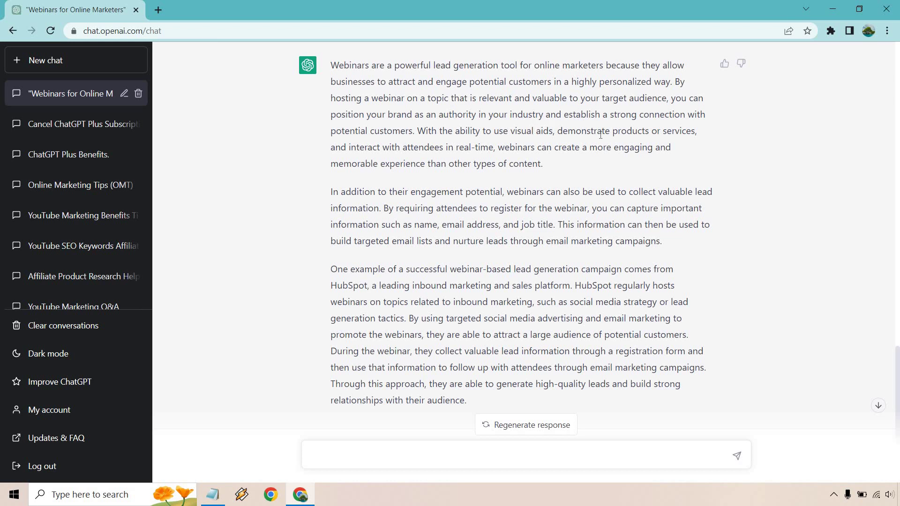
scroll(600, 135, down, 1)
drag(595, 134, 374, 166)
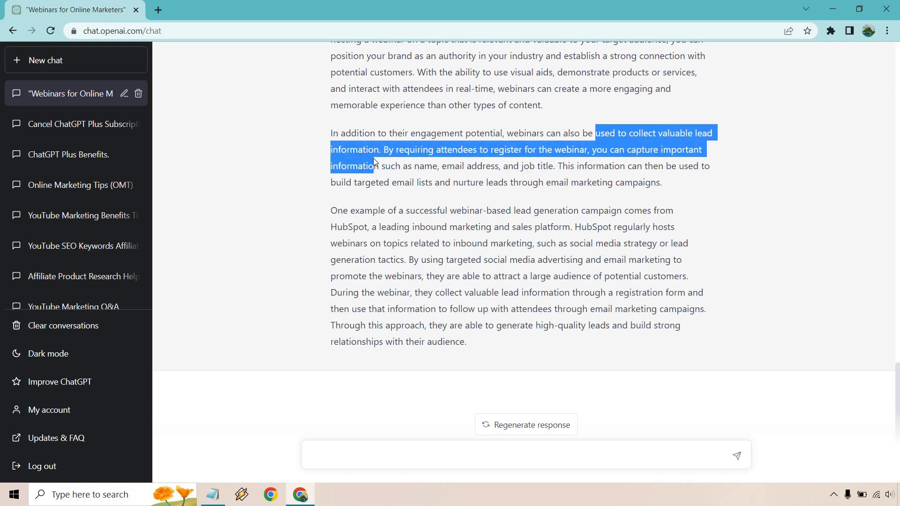
click(437, 152)
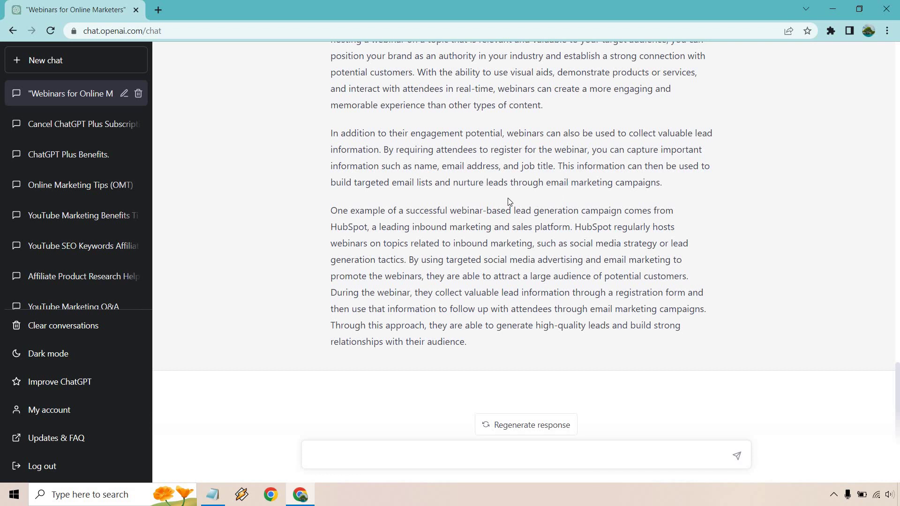
scroll(515, 211, up, 15)
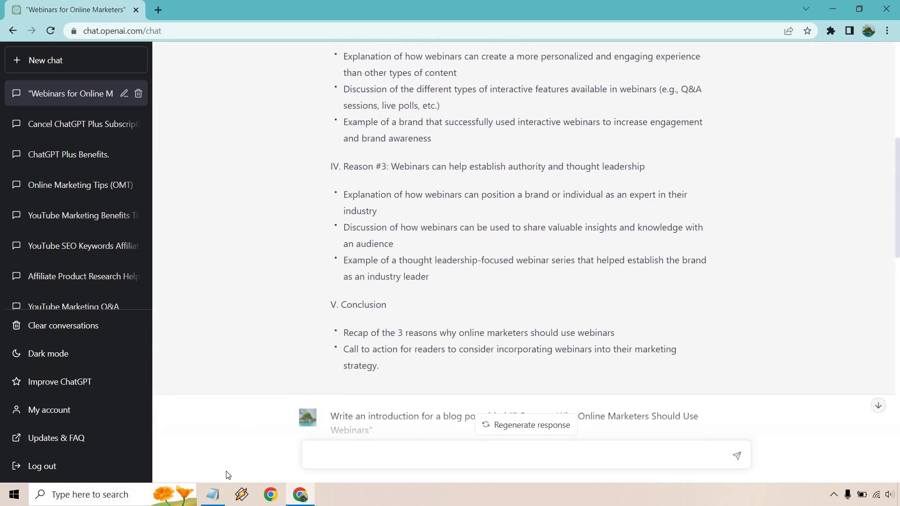
Step: Copy the conclusion prompt template from Notepad and minimize Notepad
click(213, 494)
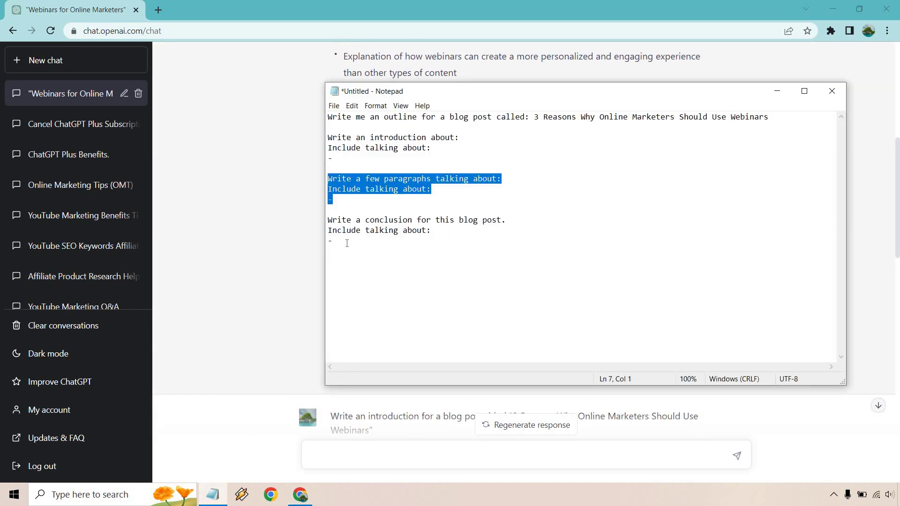
drag(346, 243, 319, 223)
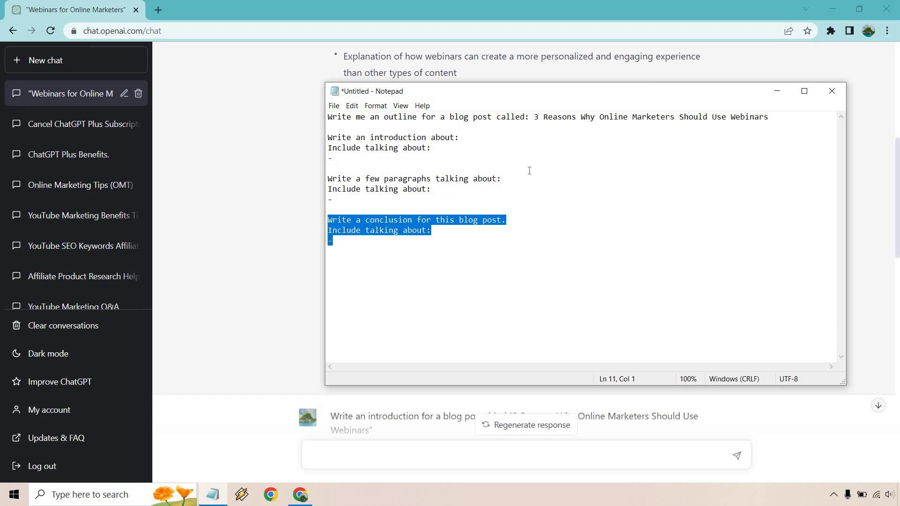
click(776, 91)
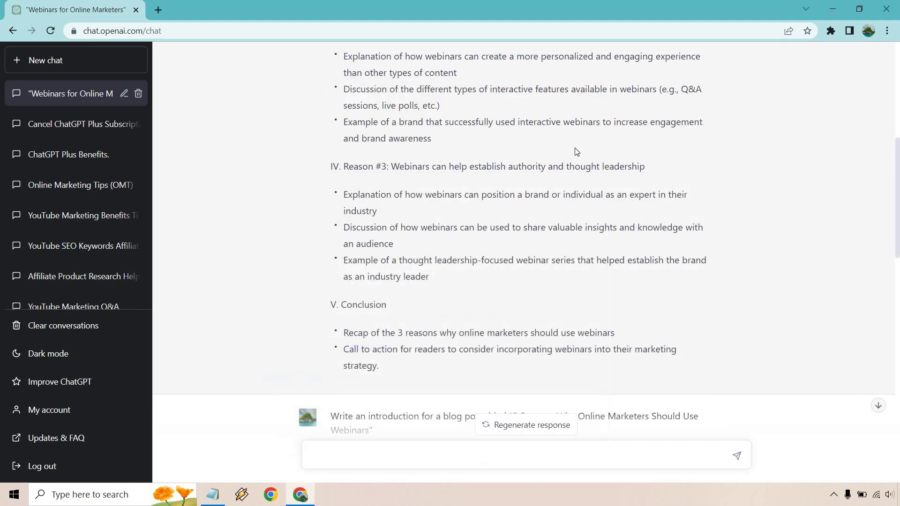
Step: Paste the conclusion template and add the outline's two conclusion points as dashed lines
scroll(569, 150, down, 7)
scroll(556, 160, down, 9)
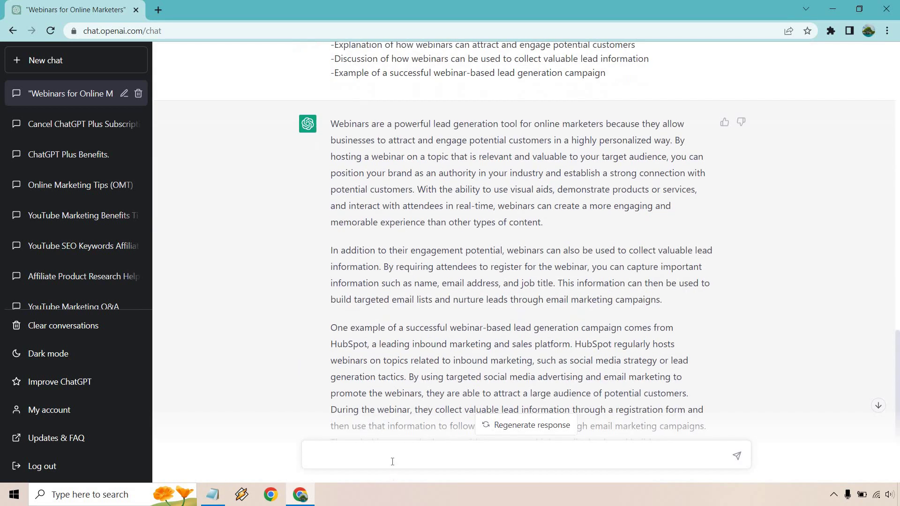
key(ctrl+v)
scroll(515, 314, down, 1)
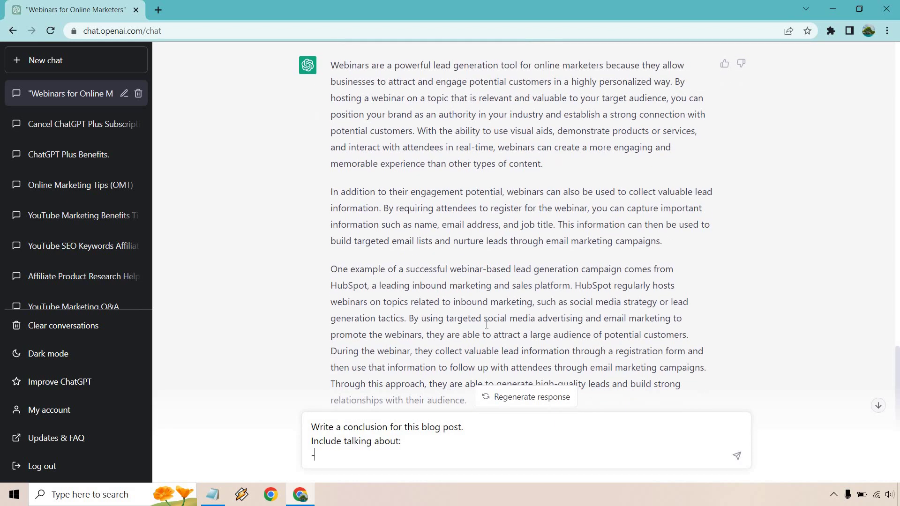
scroll(569, 234, up, 10)
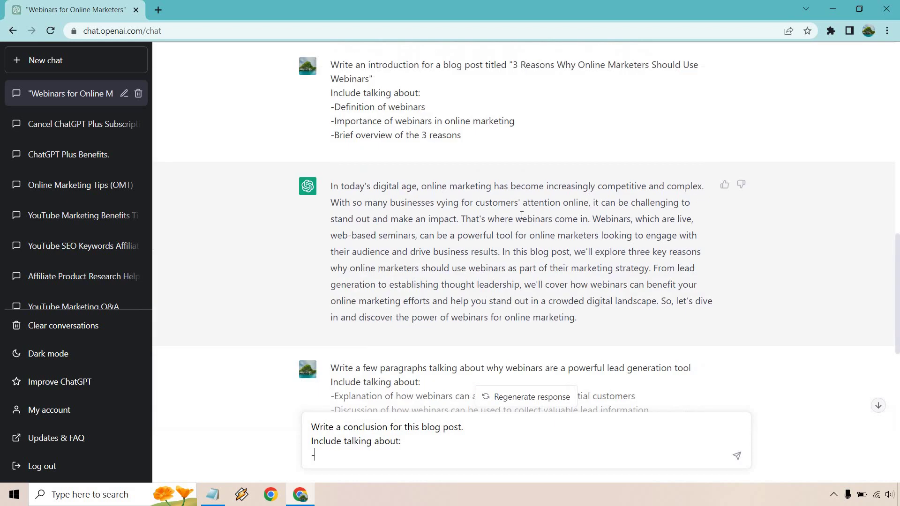
scroll(476, 257, up, 2)
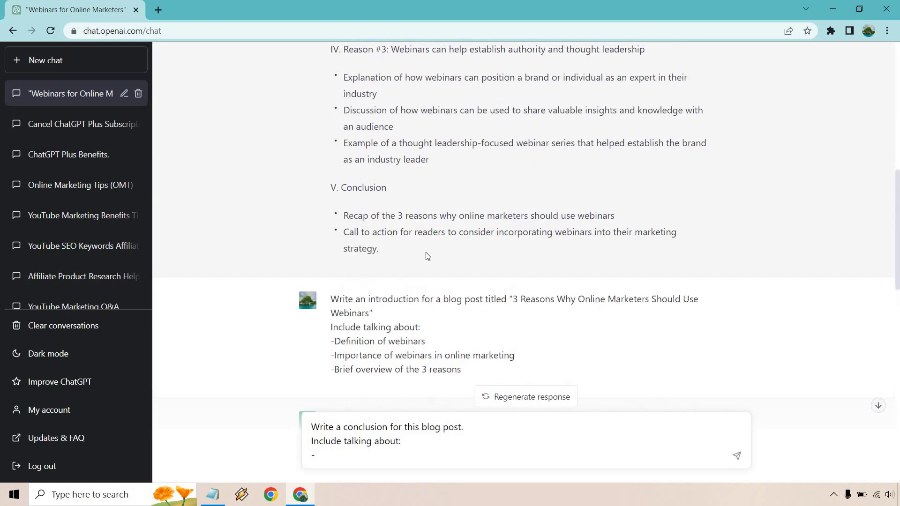
drag(404, 253, 345, 218)
key(ctrl+c)
scroll(391, 211, down, 15)
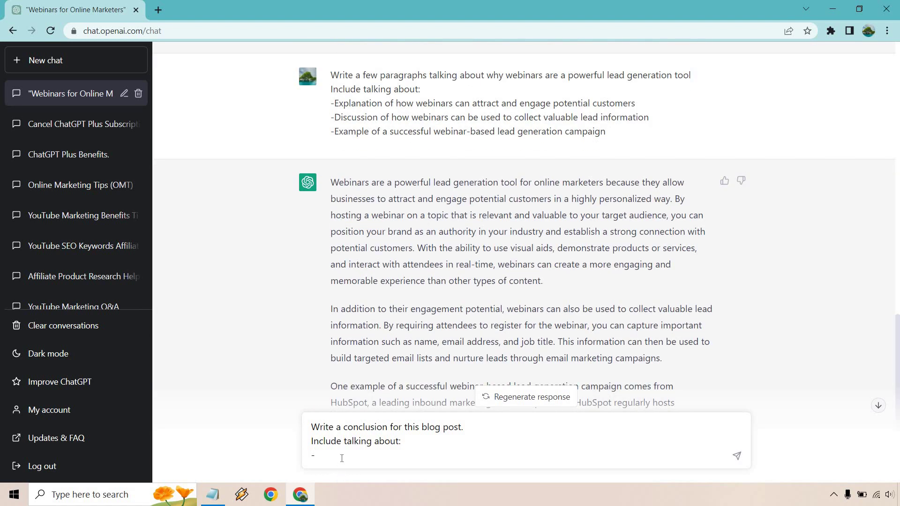
click(341, 455)
key(ctrl+v)
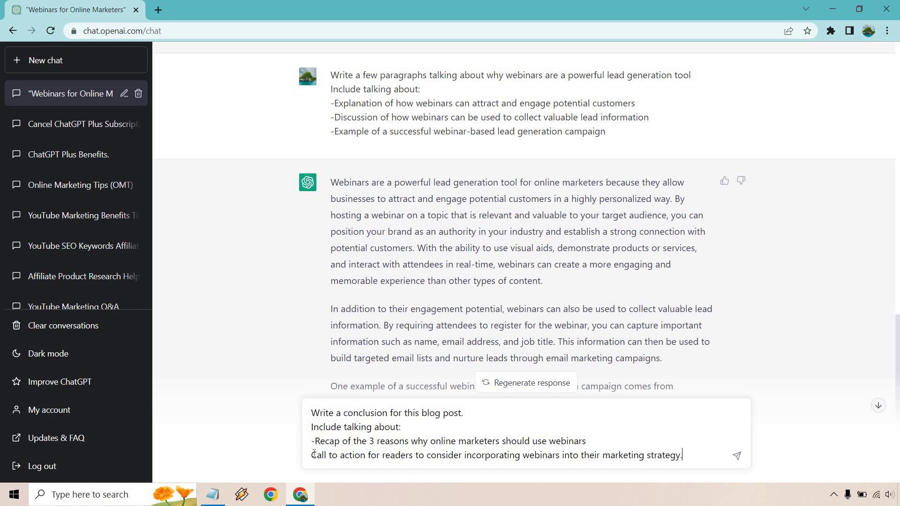
text(-)
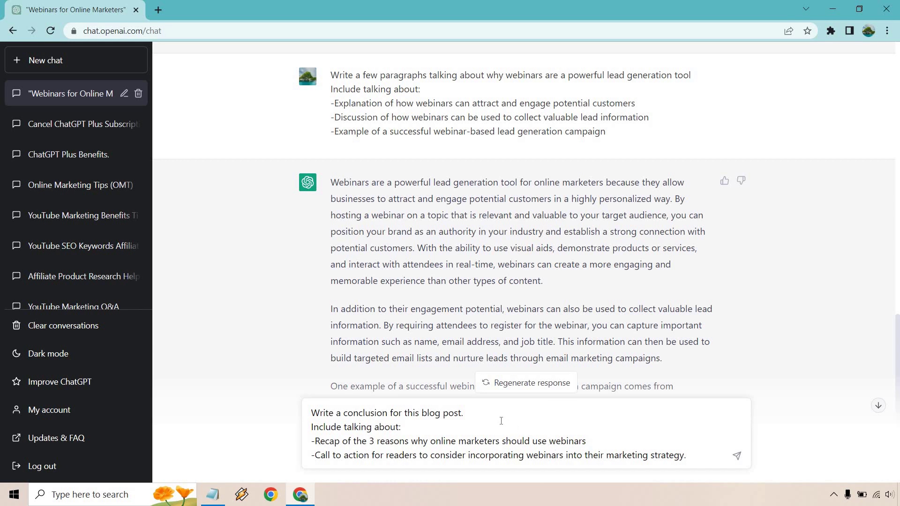
Step: Replace the call-to-action line with 'sign up for a webinar for a case study'
scroll(487, 276, down, 1)
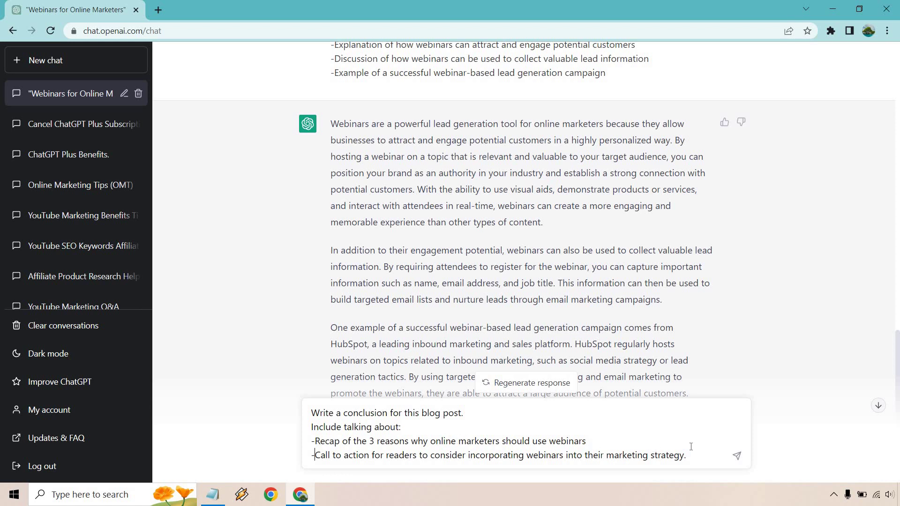
drag(691, 456, 431, 460)
text(sign)
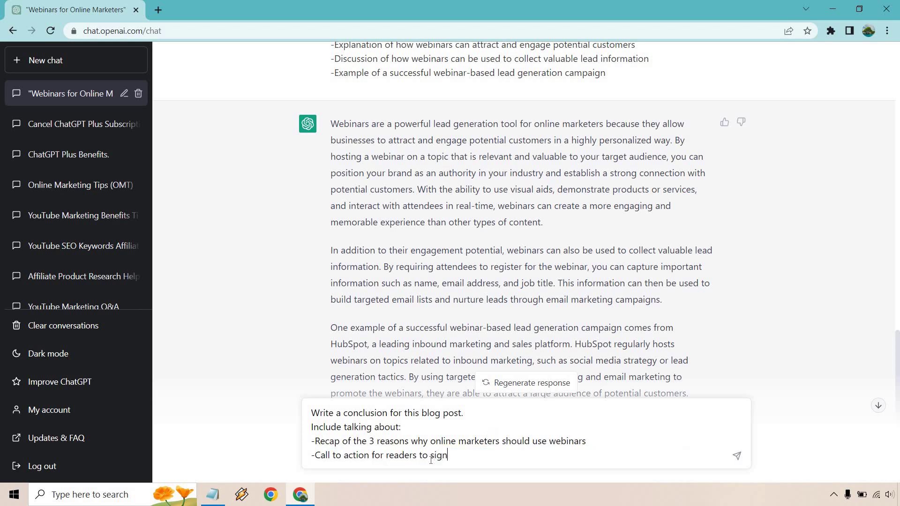
text( up for a webinar o)
text(fr )
text(a )
text(case study.)
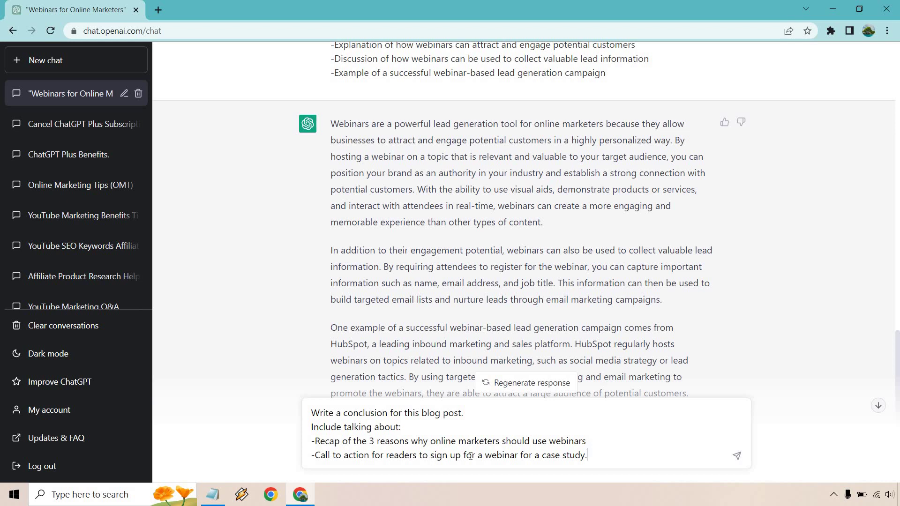
scroll(774, 270, down, 3)
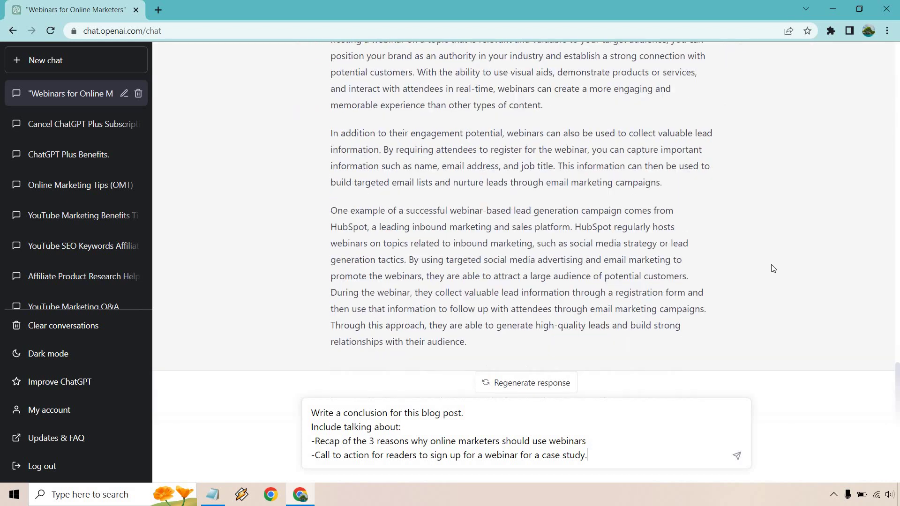
Step: End the prompt with a period, send it, and read through the three-paragraph conclusion
text(.)
click(737, 455)
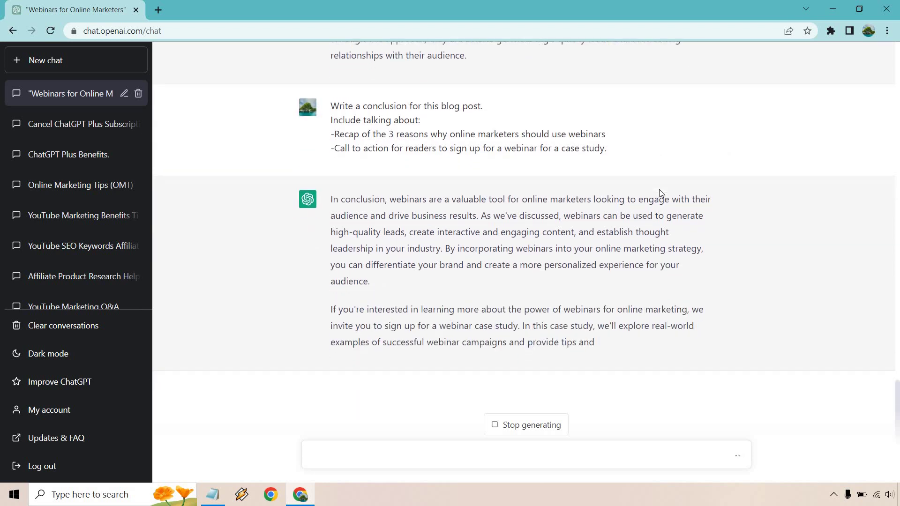
scroll(361, 154, up, 9)
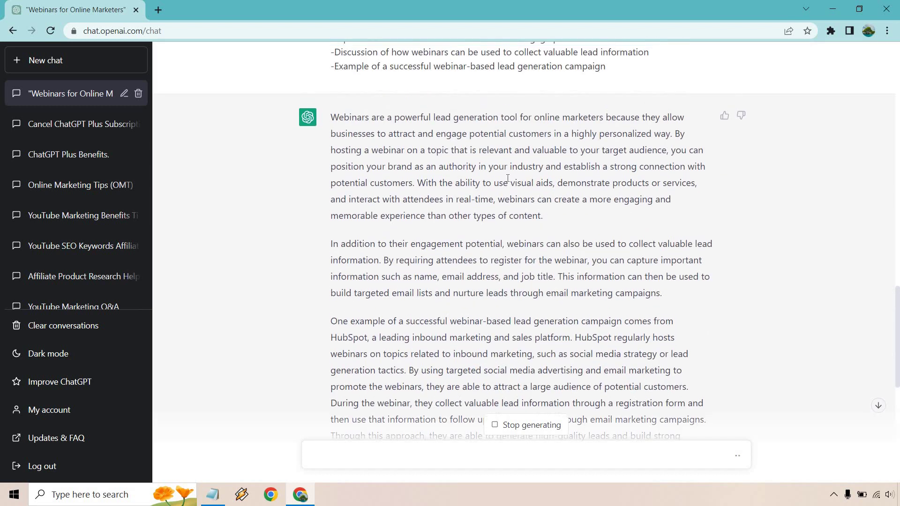
scroll(362, 153, up, 2)
scroll(737, 184, down, 5)
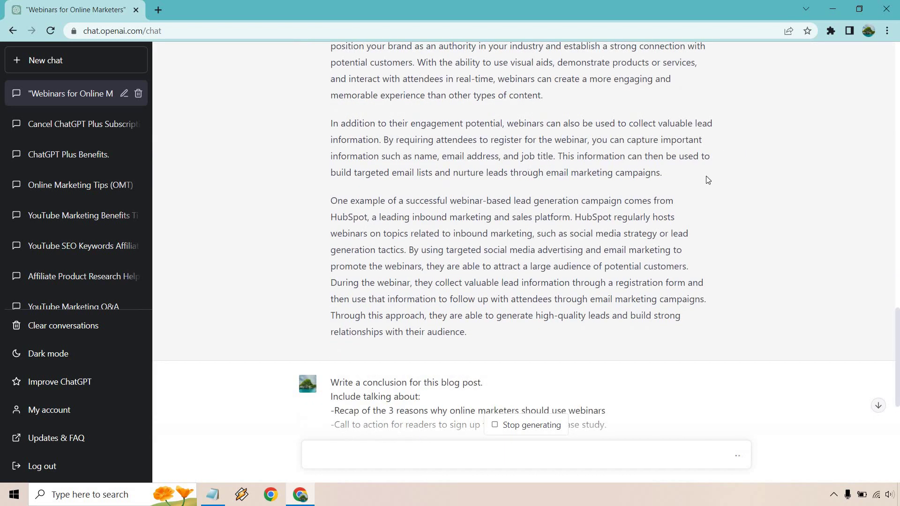
scroll(764, 231, down, 7)
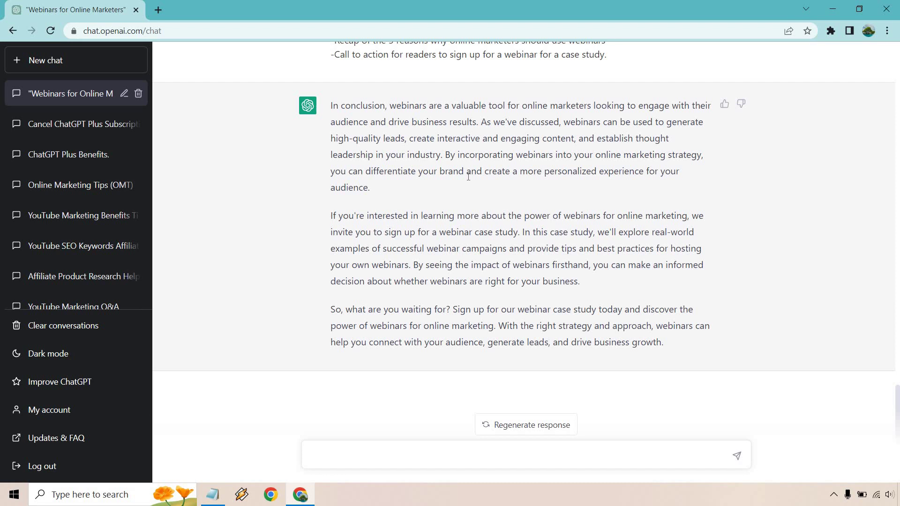
scroll(468, 177, up, 1)
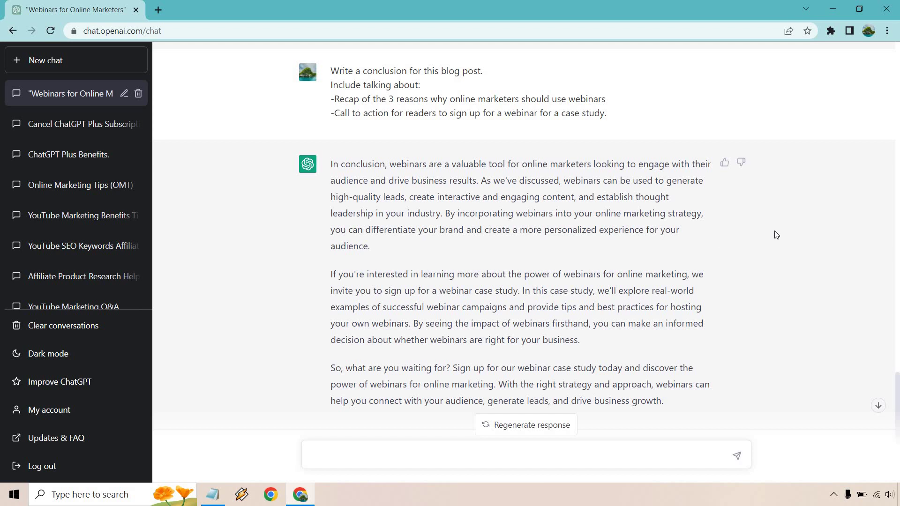
scroll(775, 235, down, 1)
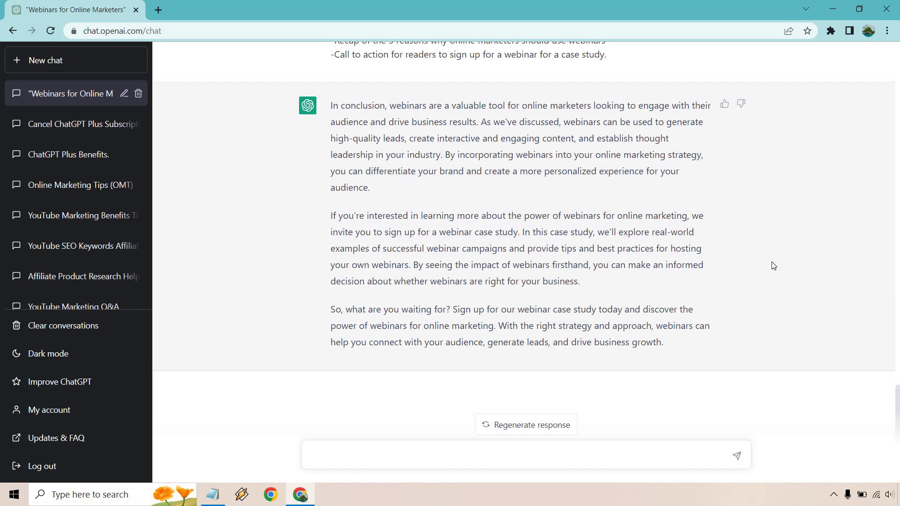
scroll(777, 273, up, 7)
scroll(776, 273, up, 20)
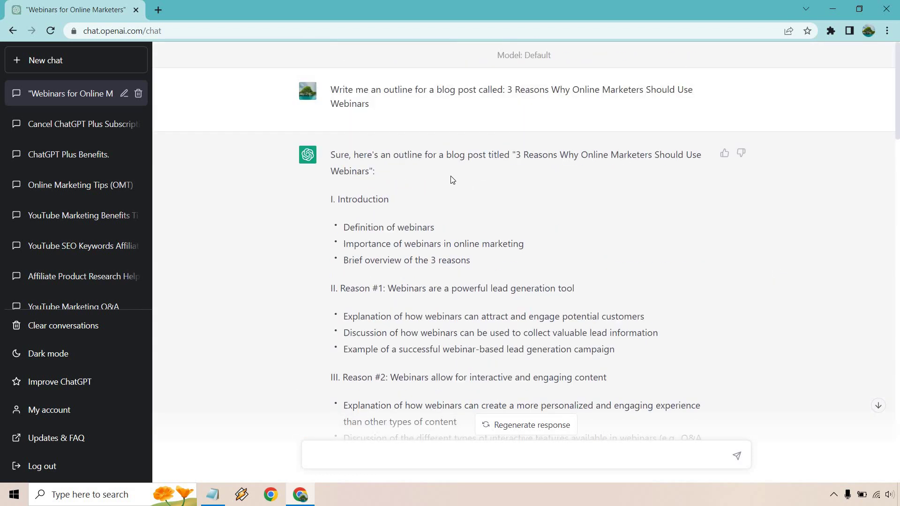
Step: Highlight the outline's opening sentence and the Reason #2 and #3 points for review
drag(375, 171, 328, 158)
scroll(813, 207, down, 20)
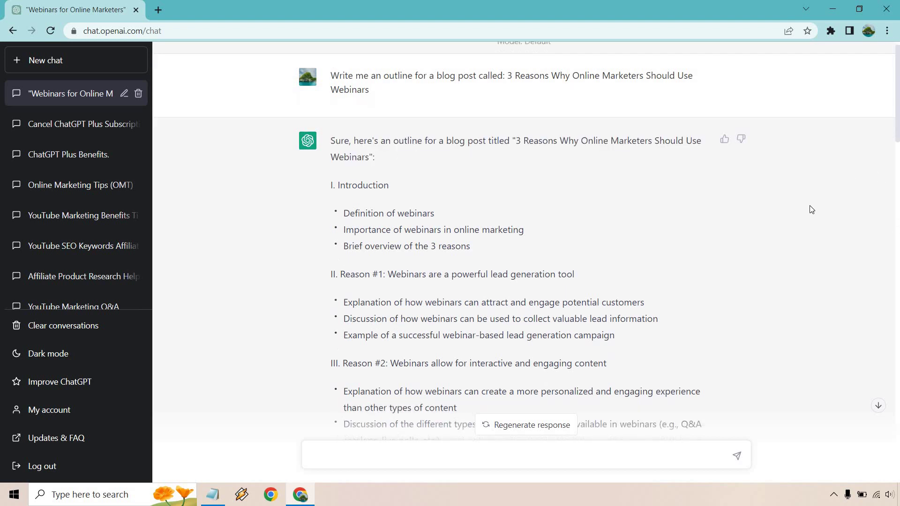
scroll(816, 210, up, 15)
scroll(810, 210, up, 5)
drag(339, 327, 336, 255)
click(336, 255)
drag(434, 227, 341, 118)
click(713, 221)
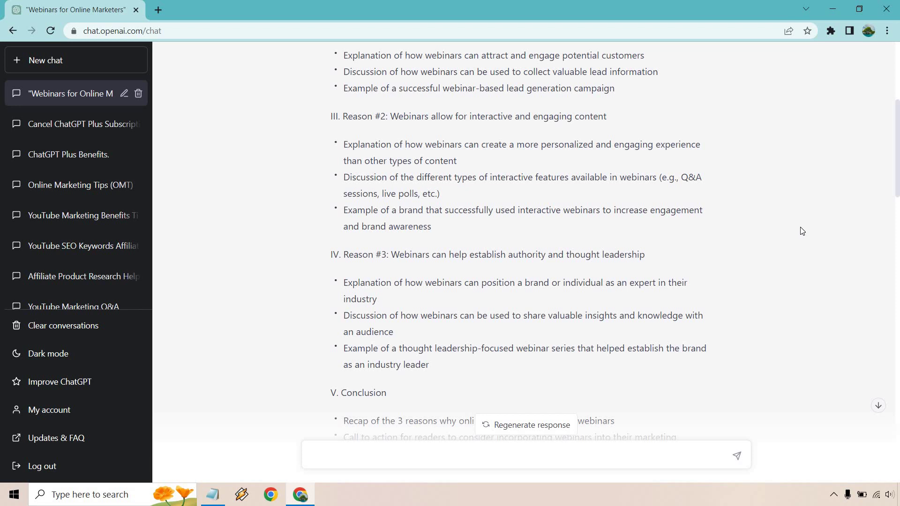
Step: Paste the copied outline sentence into the message box, then clear the message
scroll(802, 231, down, 20)
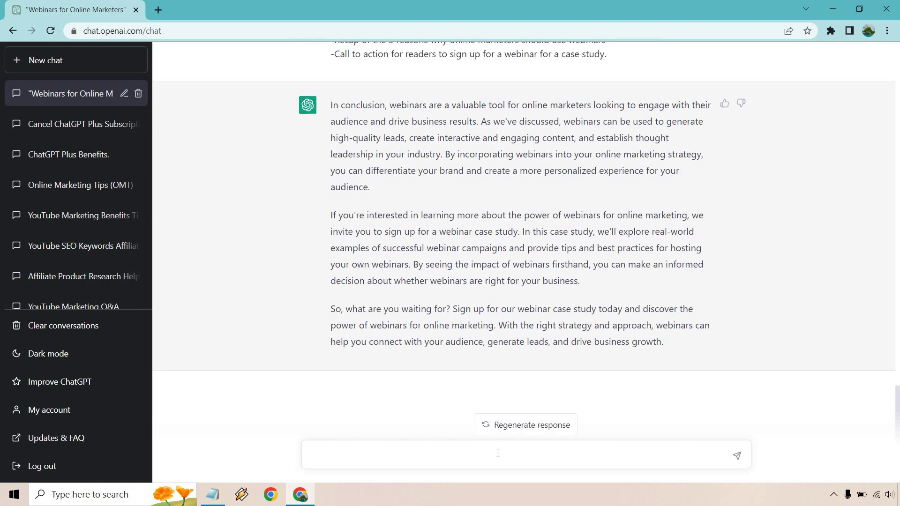
key(ctrl+v)
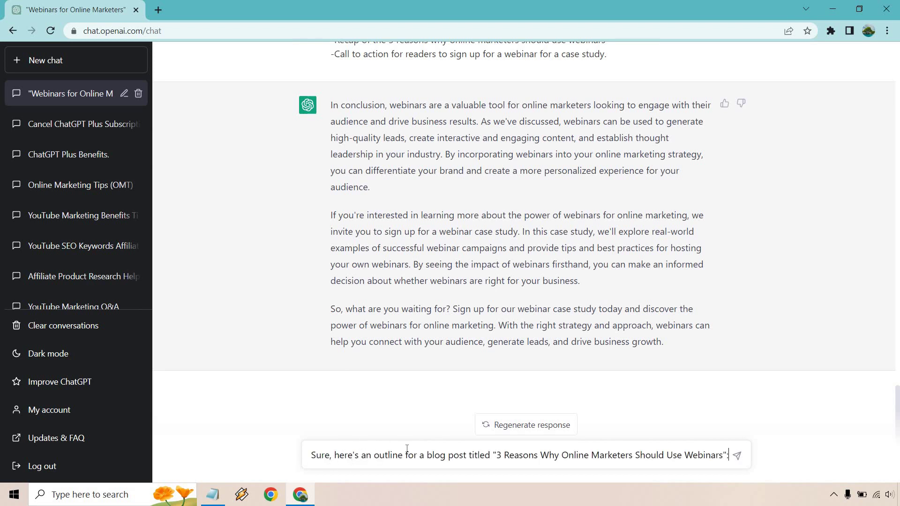
key(ctrl+a)
key(BackSpace)
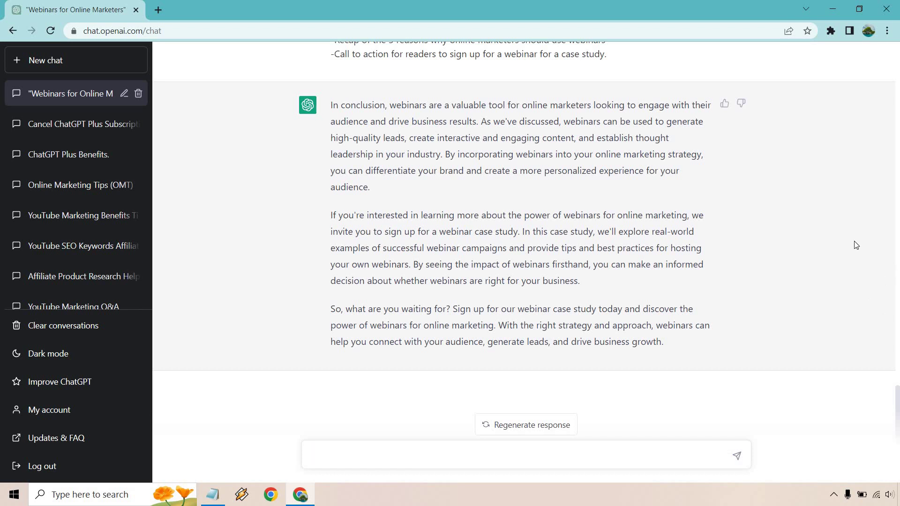
Step: Select the title line of the earlier introduction request
scroll(856, 247, up, 1)
scroll(856, 247, up, 15)
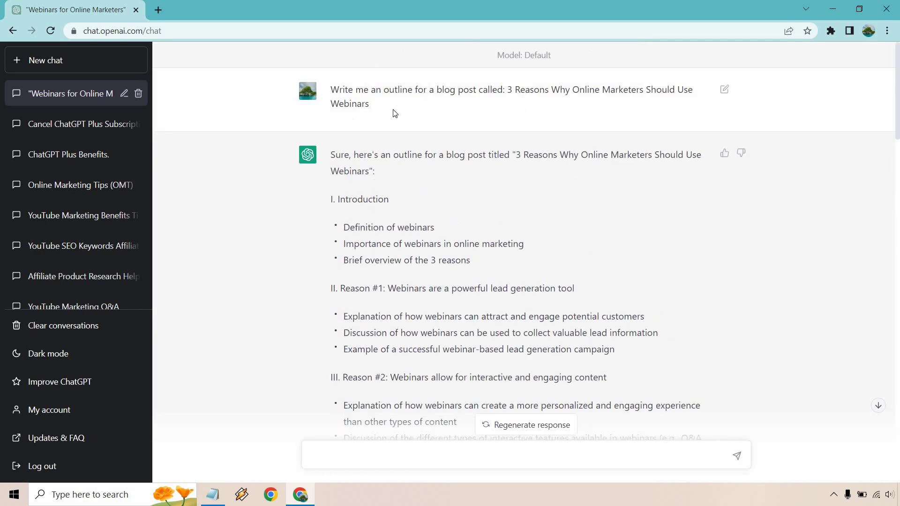
drag(370, 104, 339, 95)
scroll(386, 164, down, 10)
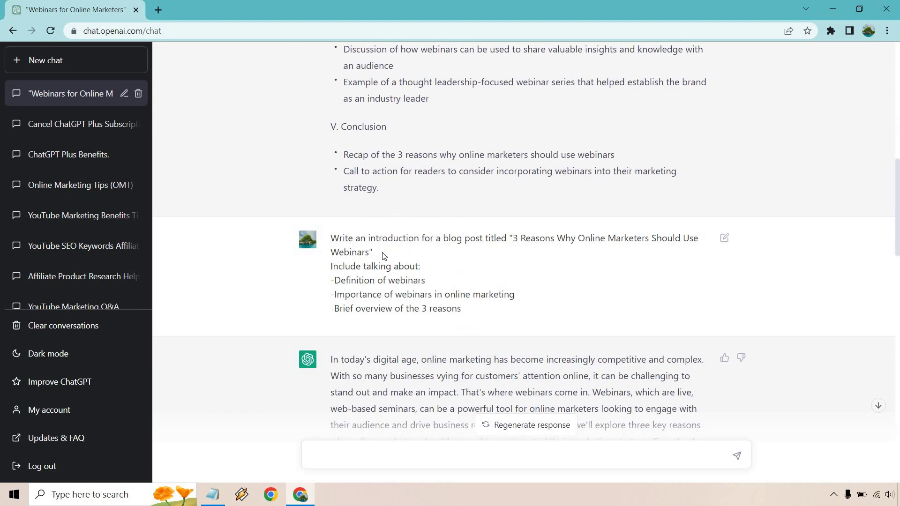
drag(383, 255, 331, 239)
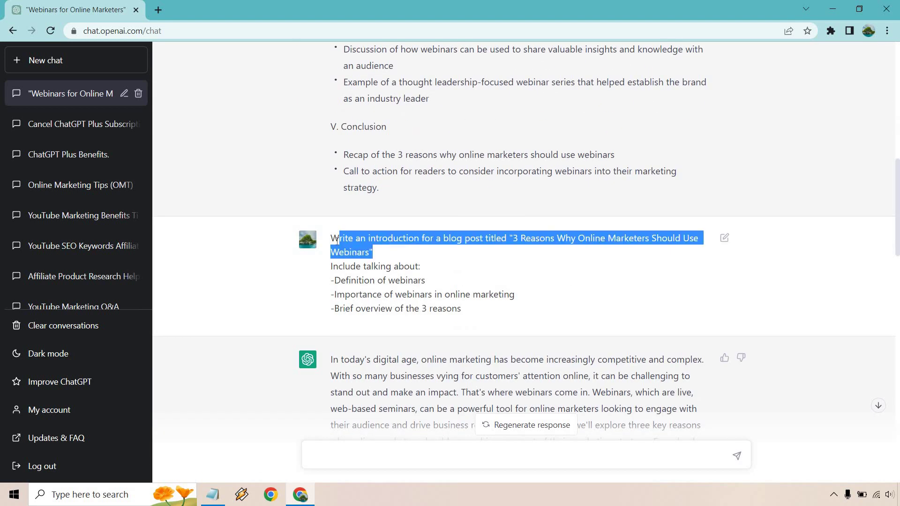
Step: Paste the copied title line and change 'blog post titled' to 'YouTube video called:'
click(438, 455)
key(ctrl+v)
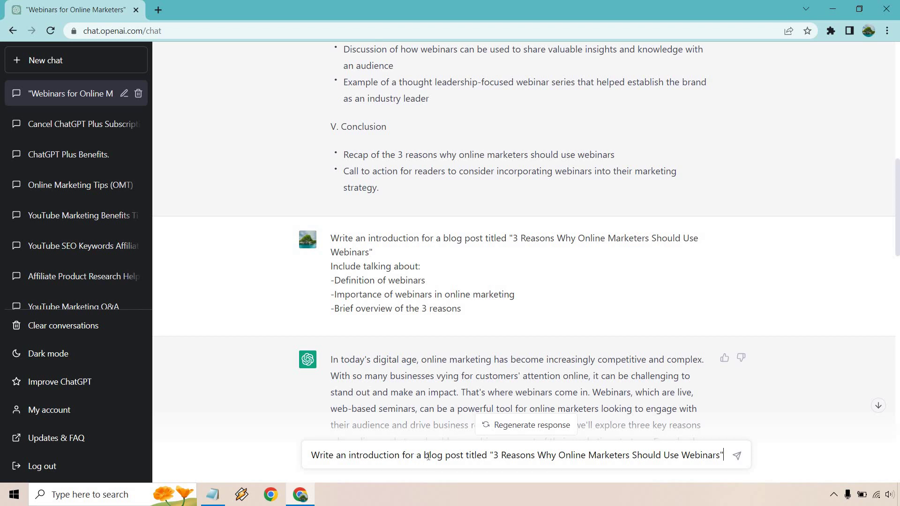
drag(423, 455, 443, 455)
key(shift+Right)
key(shift+Right)
key(shift+Right)
key(shift+Right)
key(shift+Right)
key(shift+Right)
key(shift+Right)
key(shift+Right)
key(shift+Right)
key(shift+Right)
key(shift+Right)
key(shift+Right)
key(shift+Right)
text(YouTube video called)
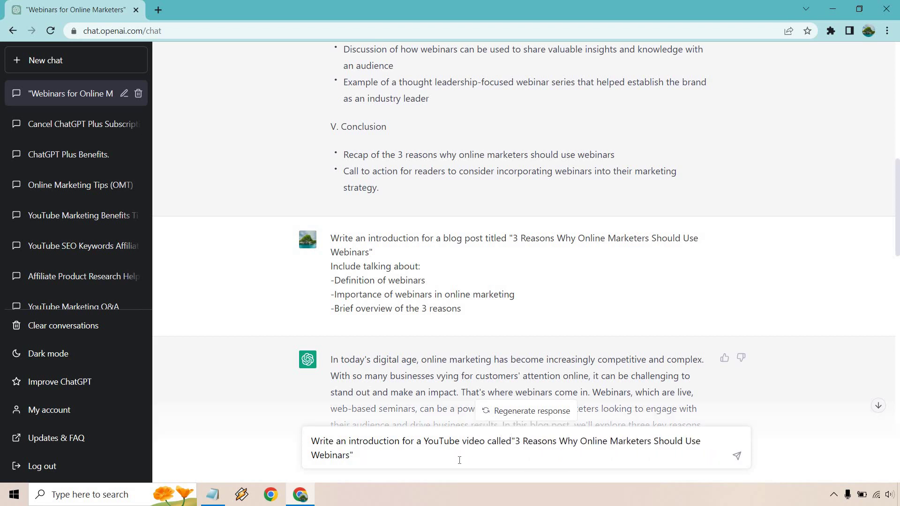
text(:)
Step: Remove the quotes around the title and append 'Include a hook in the beginning.'
key(Delete)
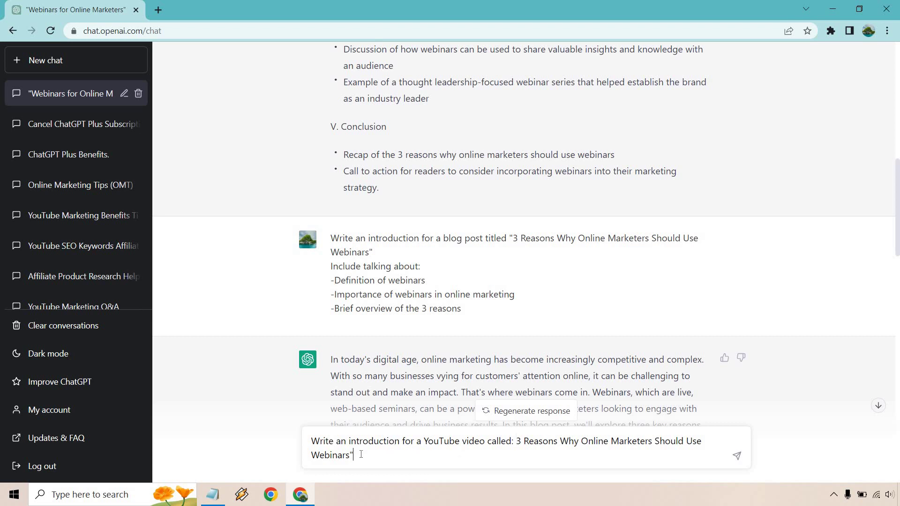
key(BackSpace)
text(. Include a g)
key(BackSpace)
text(hook in thebe)
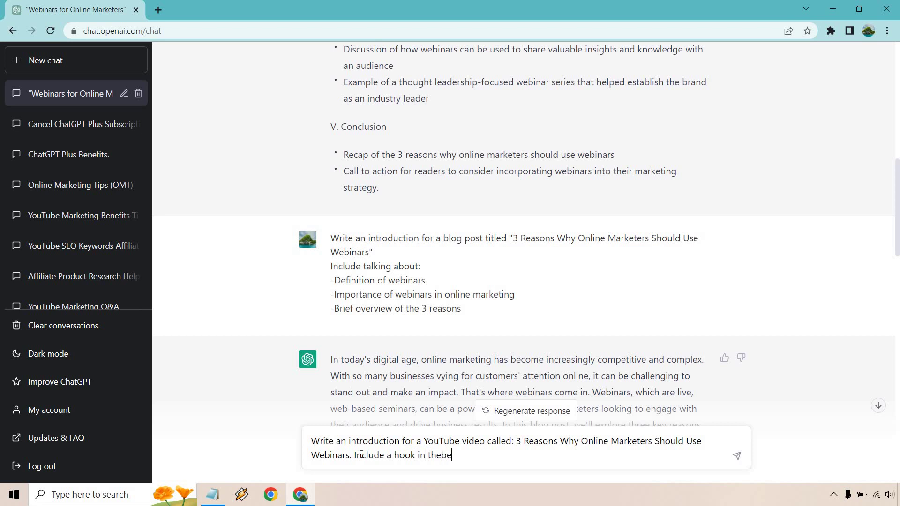
key(BackSpace)
key(BackSpace)
text(beginning.)
scroll(757, 296, down, 10)
scroll(757, 297, down, 5)
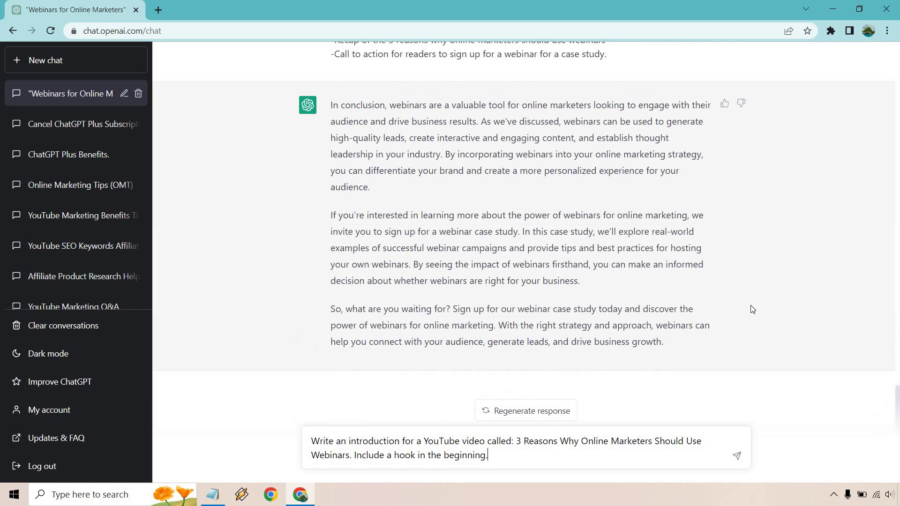
Step: Submit the YouTube intro request and highlight the reply's opening question hook to review it
click(737, 456)
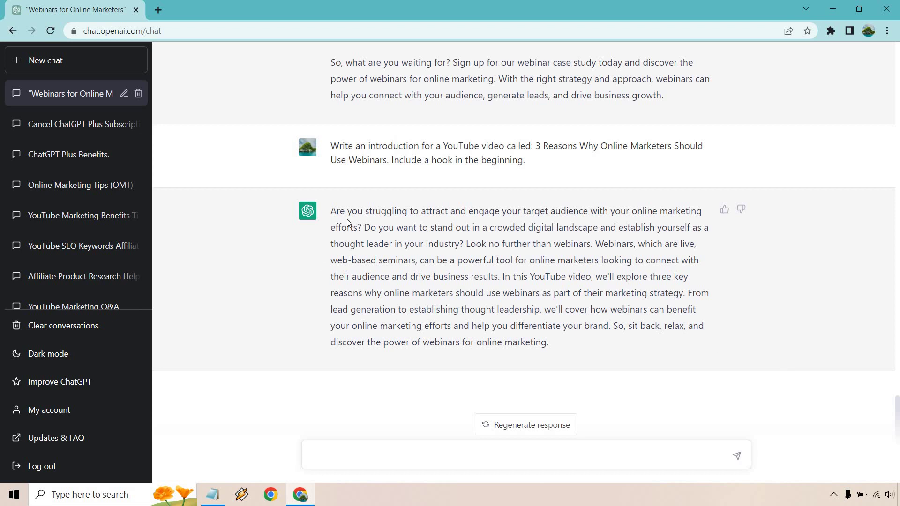
drag(364, 228, 330, 214)
click(421, 232)
drag(594, 245, 333, 213)
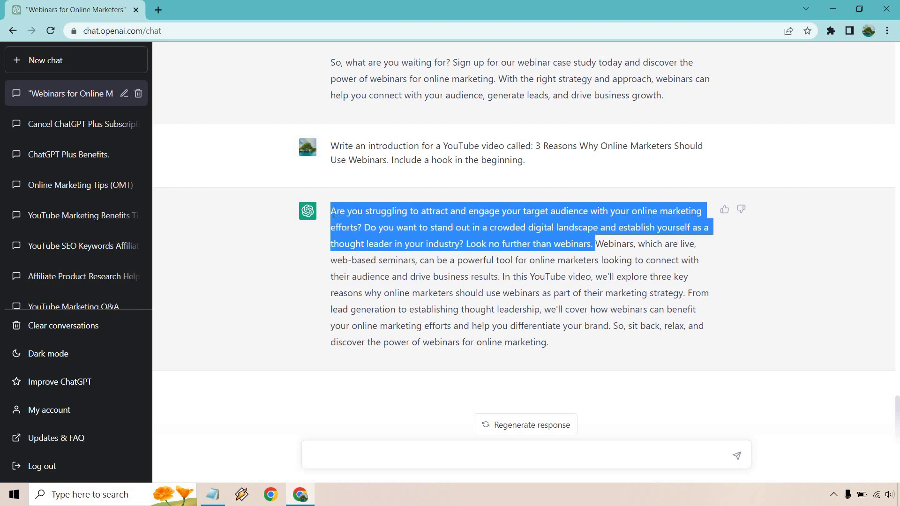
click(383, 221)
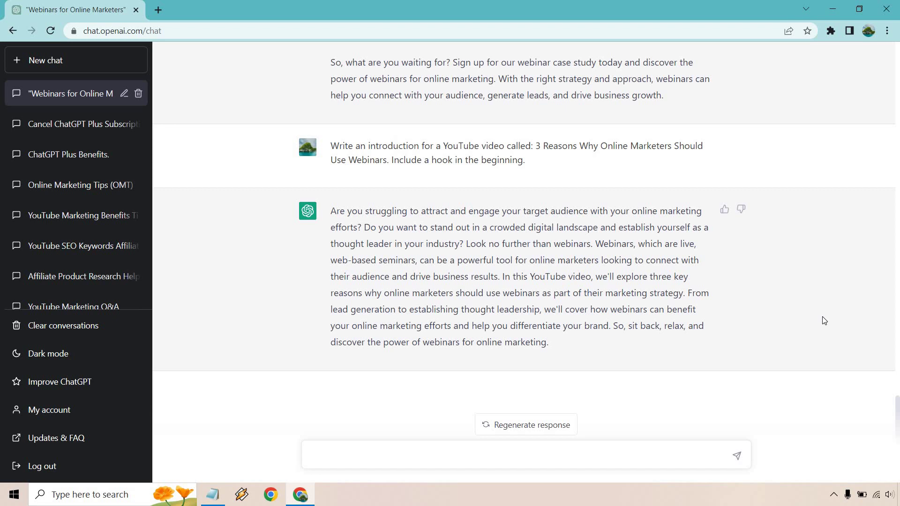
scroll(824, 320, up, 20)
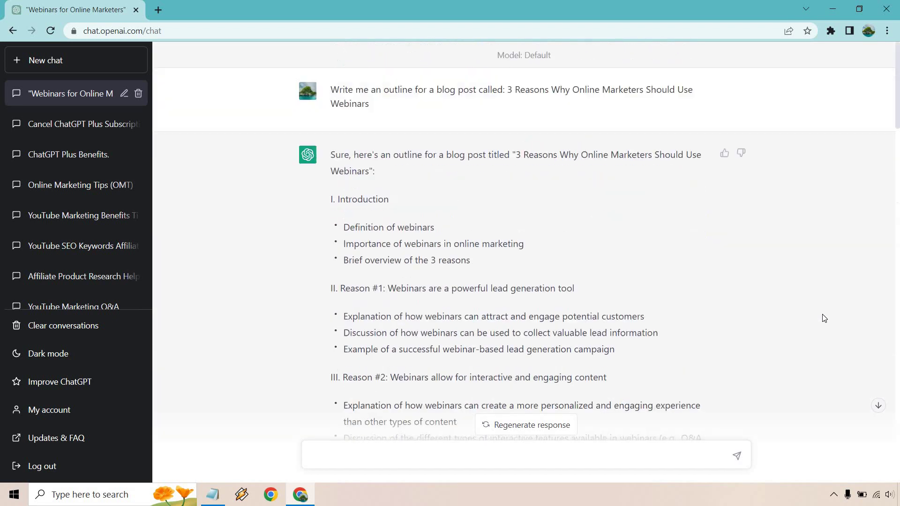